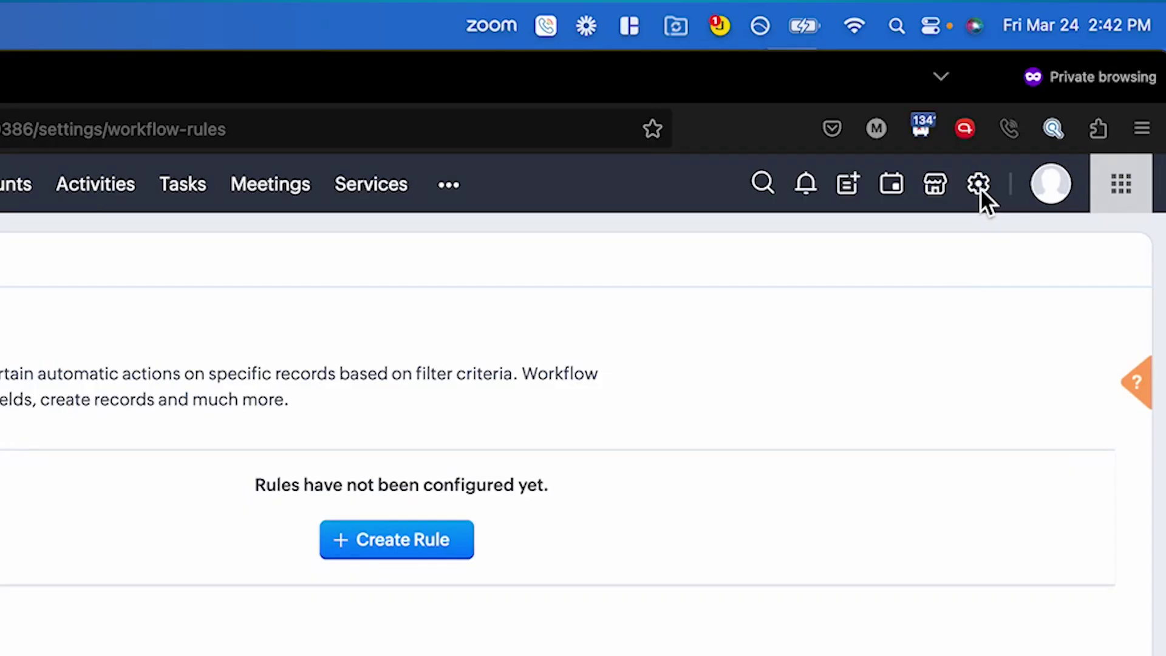
pyautogui.click(983, 100)
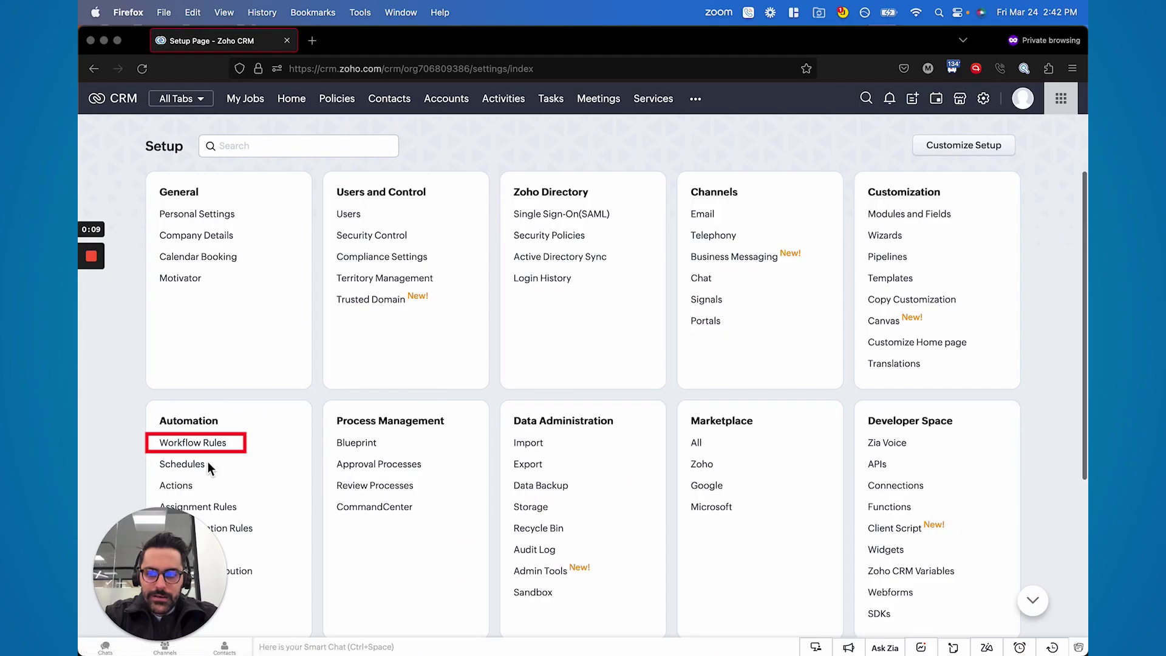
pyautogui.click(198, 449)
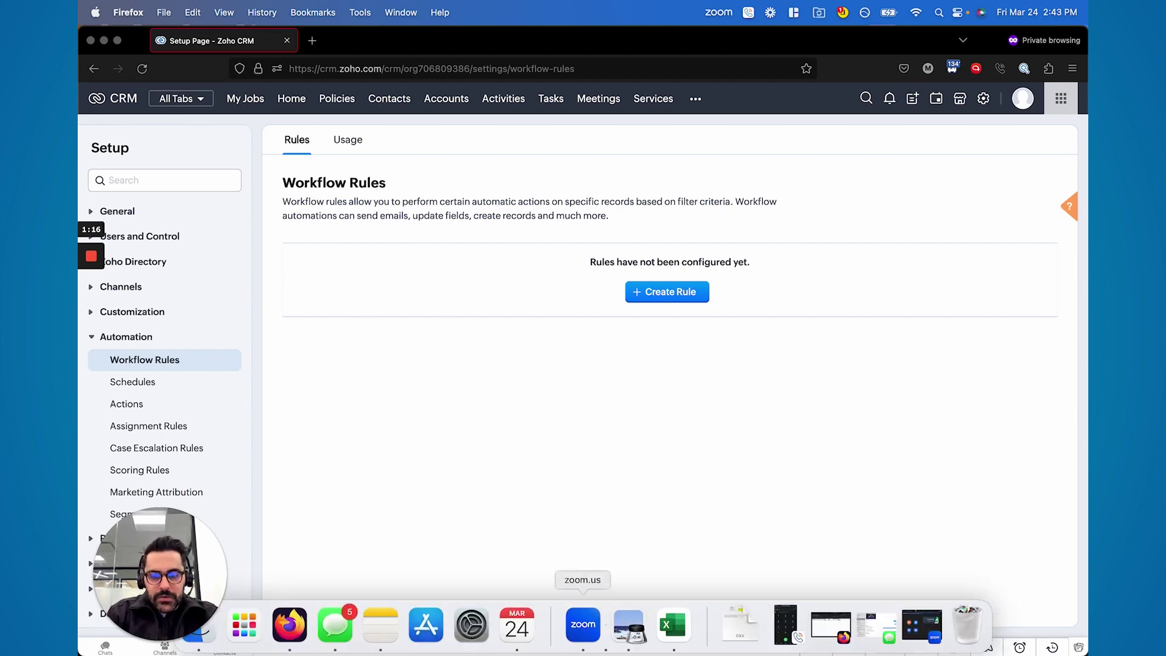
pyautogui.click(671, 631)
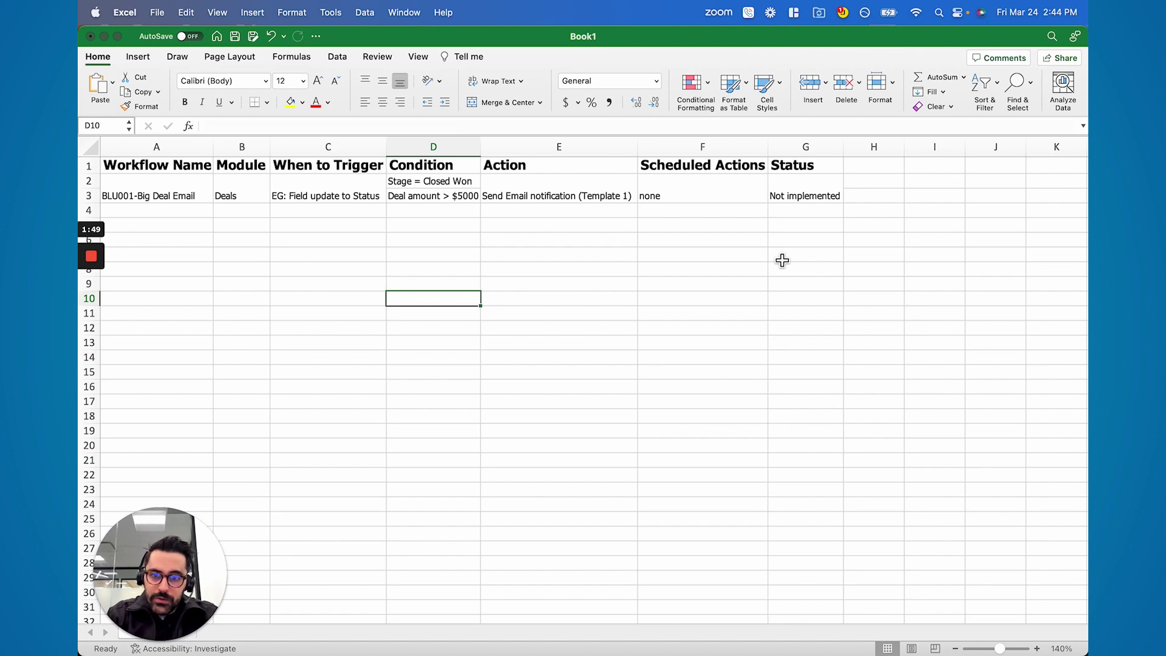
pyautogui.press('Left')
pyautogui.press('Left')
pyautogui.press('Left')
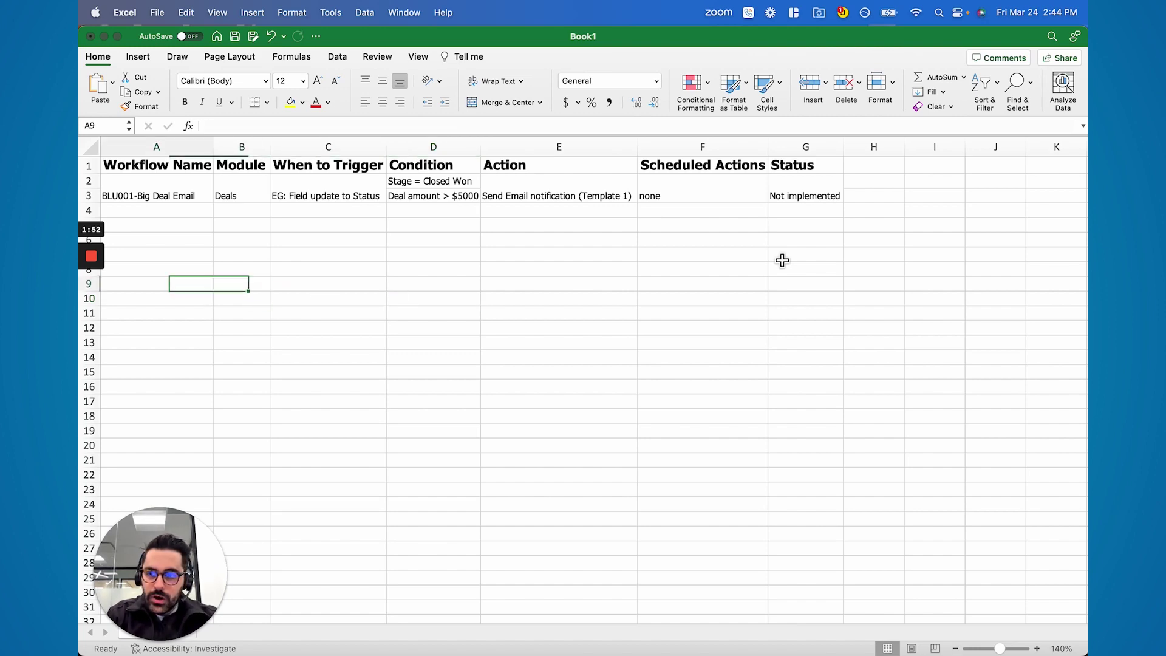
pyautogui.press('Up')
pyautogui.press('Up')
pyautogui.press('Up')
pyautogui.press('Up')
pyautogui.press('Up')
pyautogui.press('Up')
pyautogui.press('Up')
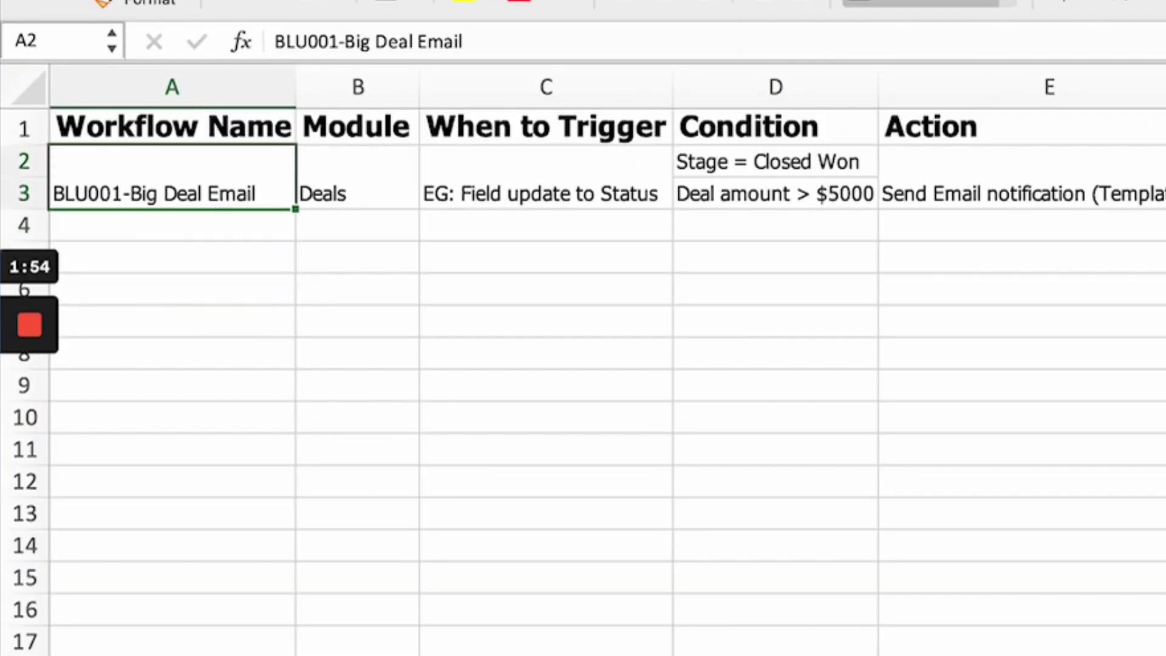
pyautogui.press('Right')
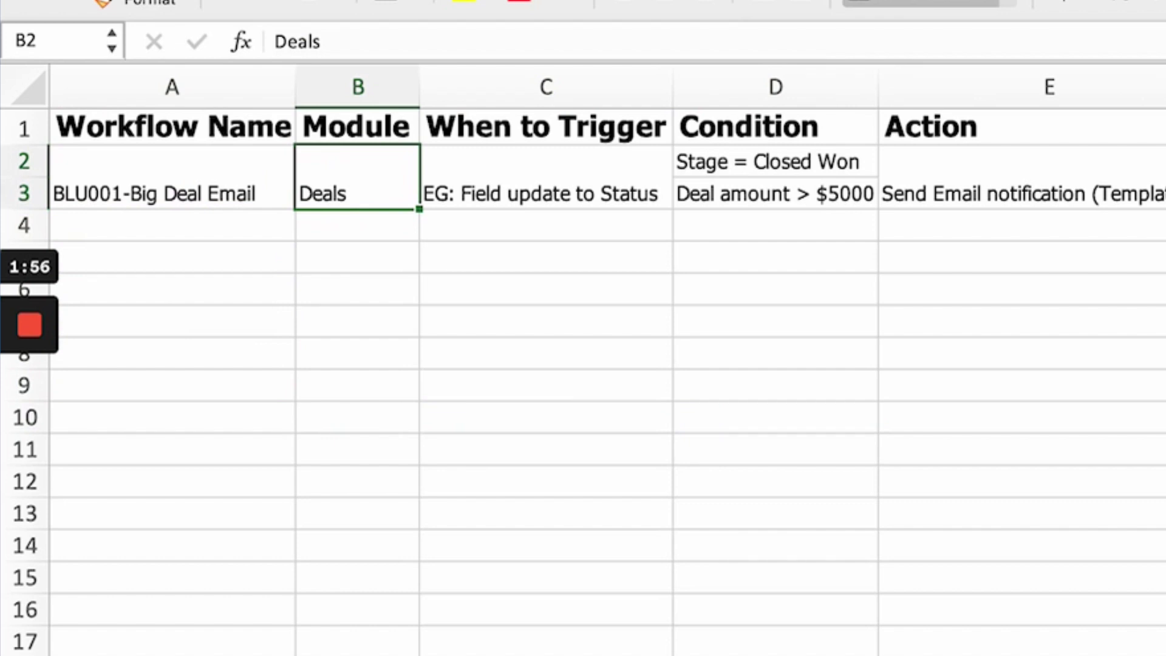
pyautogui.press('Right')
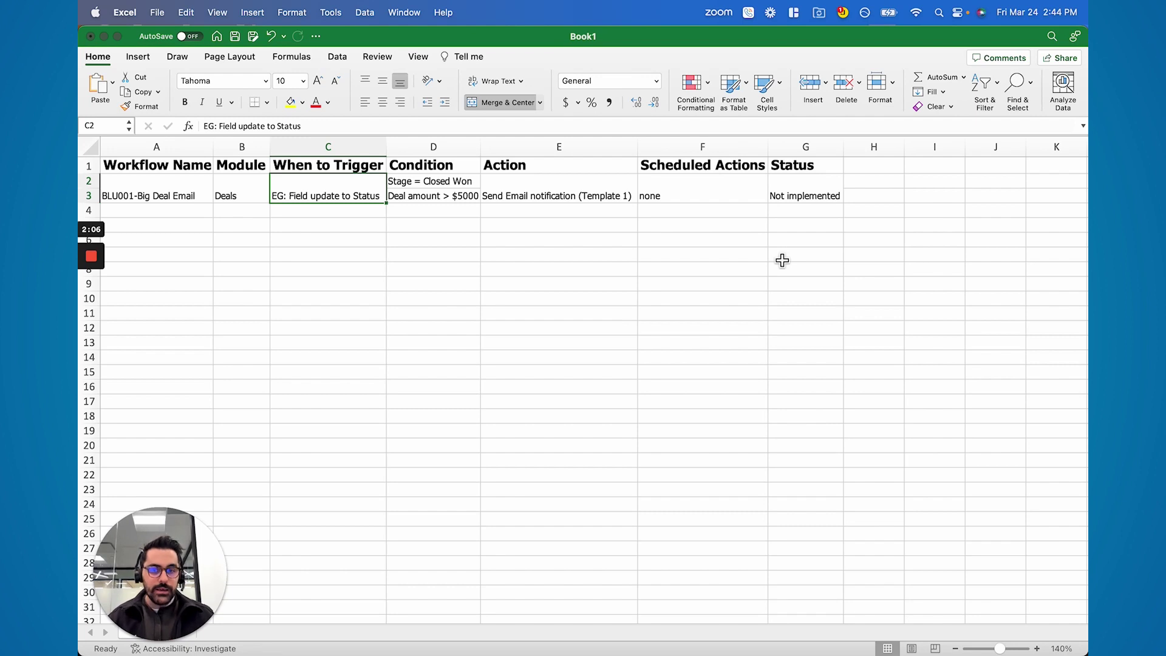
pyautogui.press('Right')
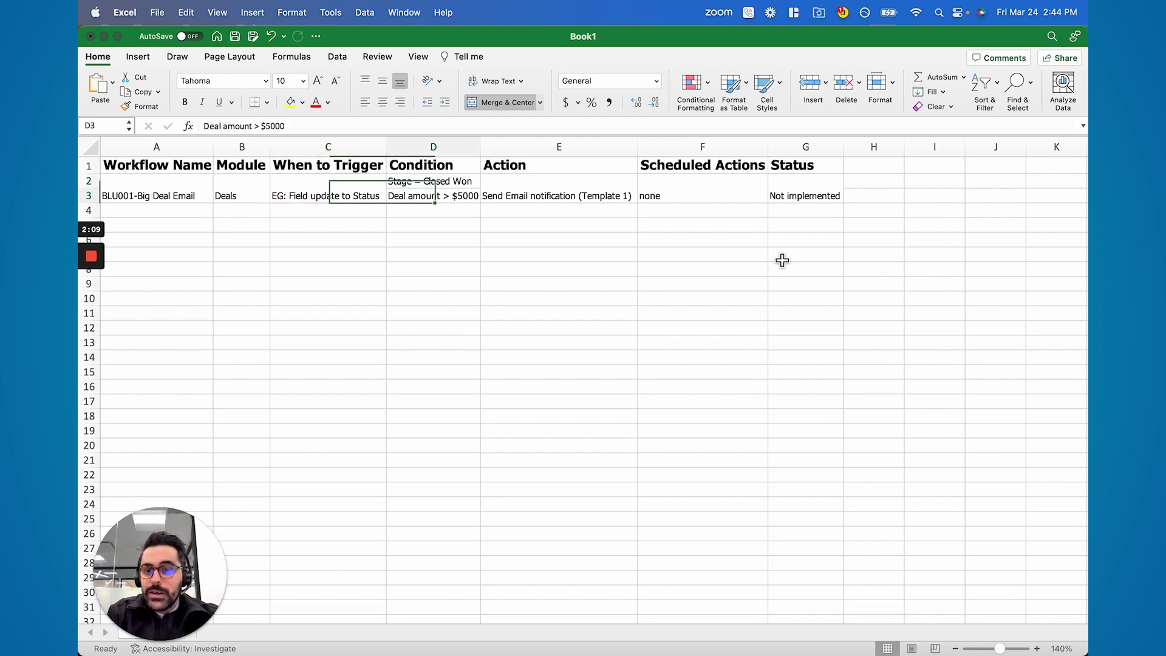
pyautogui.press('Up')
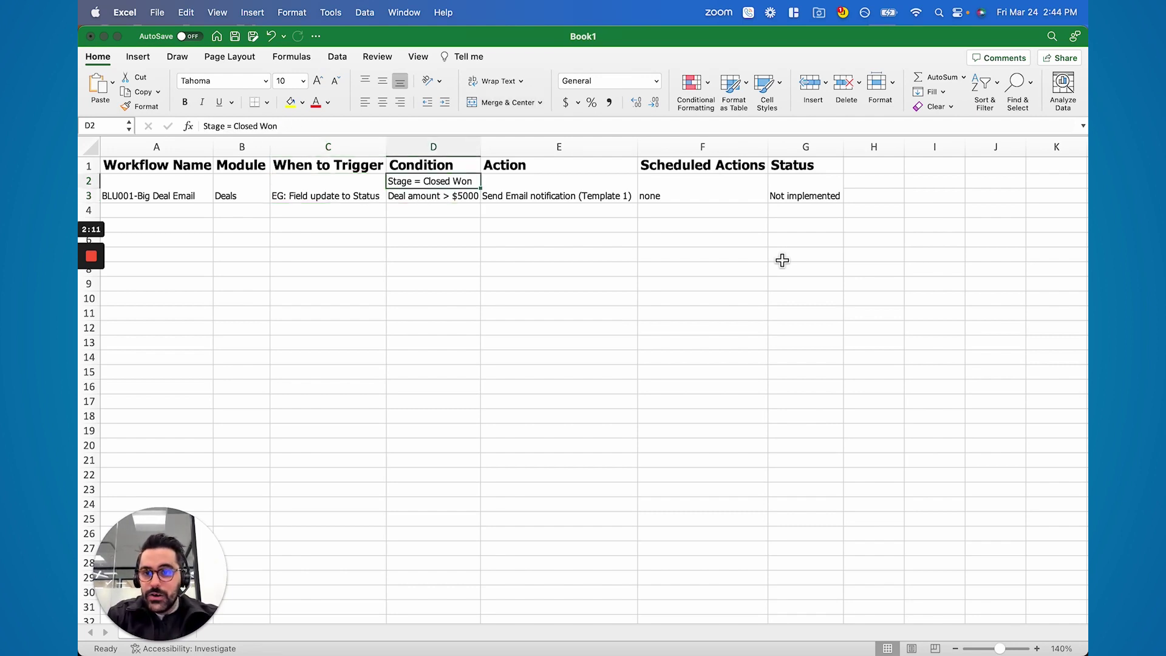
pyautogui.press('Down')
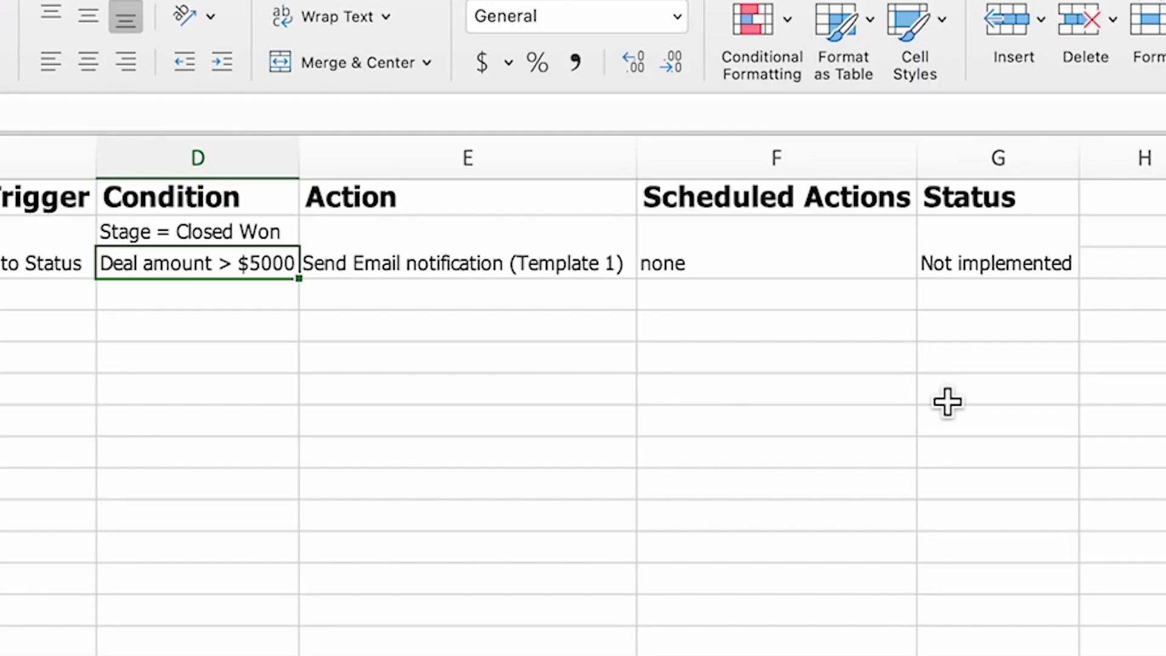
pyautogui.press('Right')
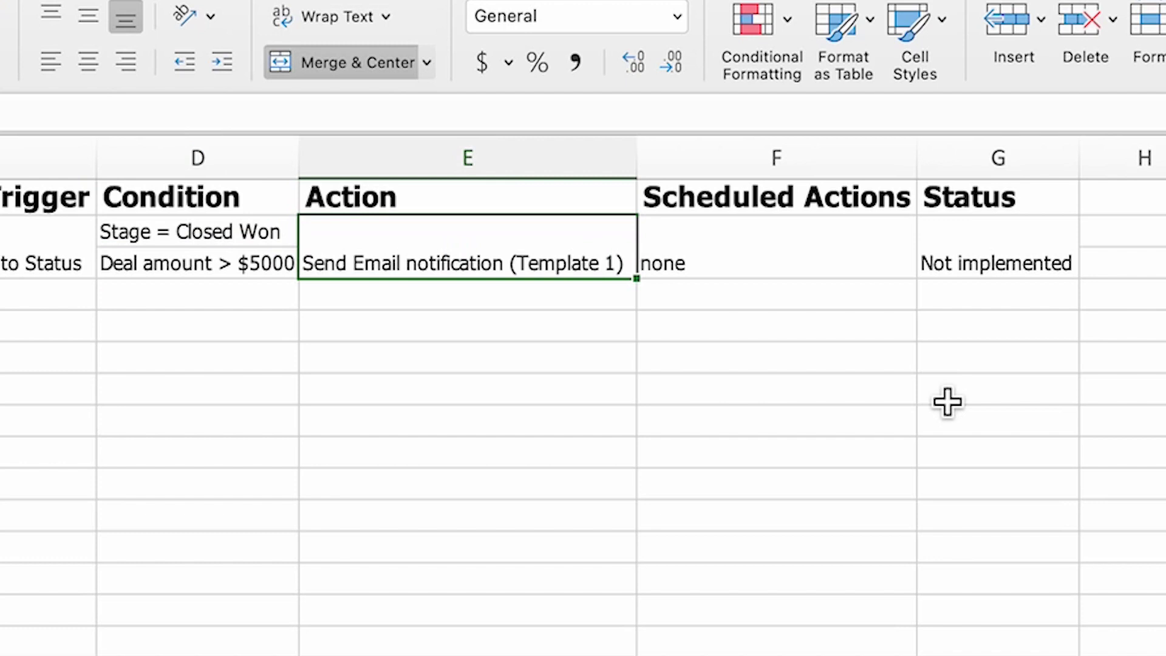
pyautogui.press('Right')
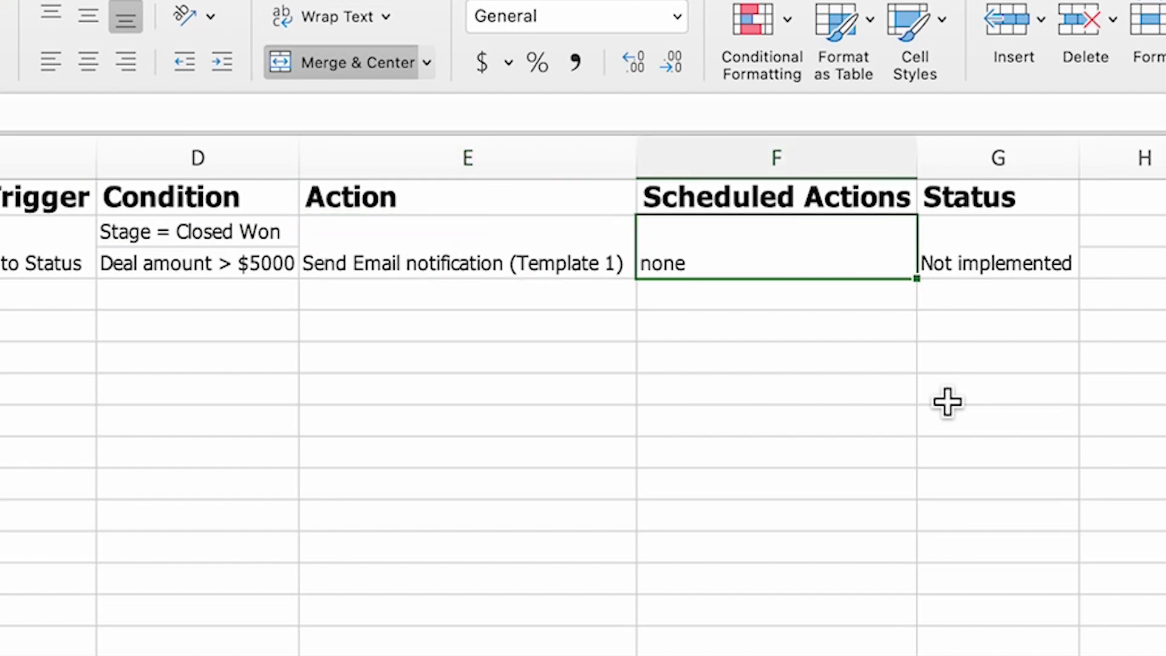
pyautogui.press('Right')
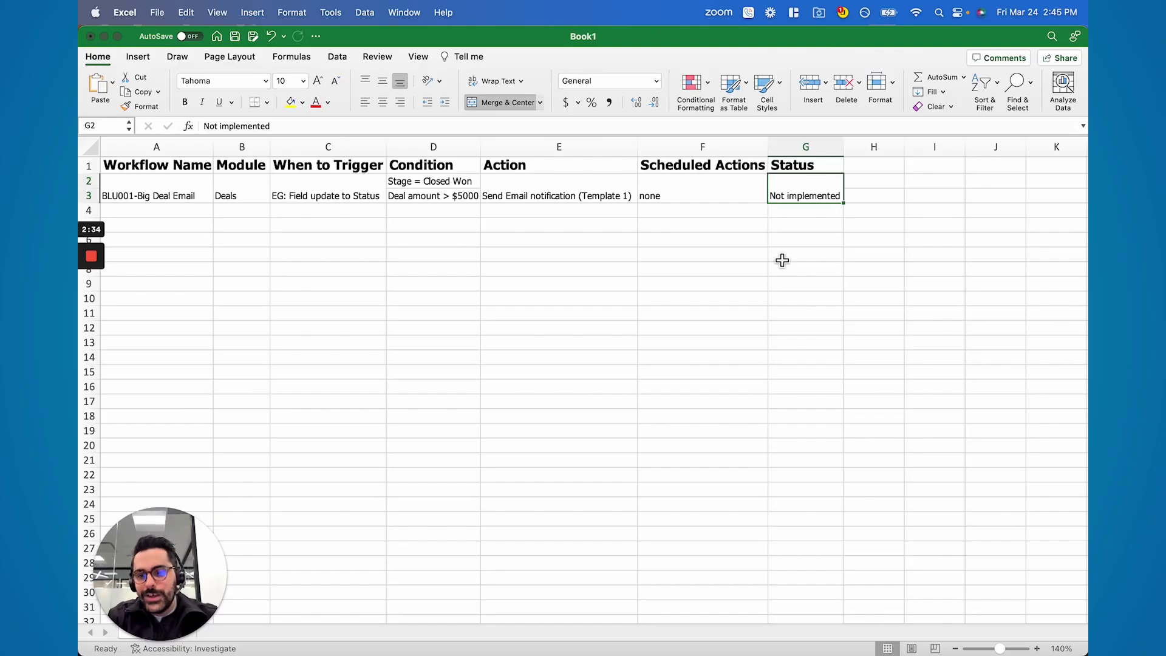
pyautogui.press('Left')
pyautogui.press('Left')
pyautogui.press('Left')
pyautogui.press('Left')
pyautogui.press('Left')
pyautogui.press('Left')
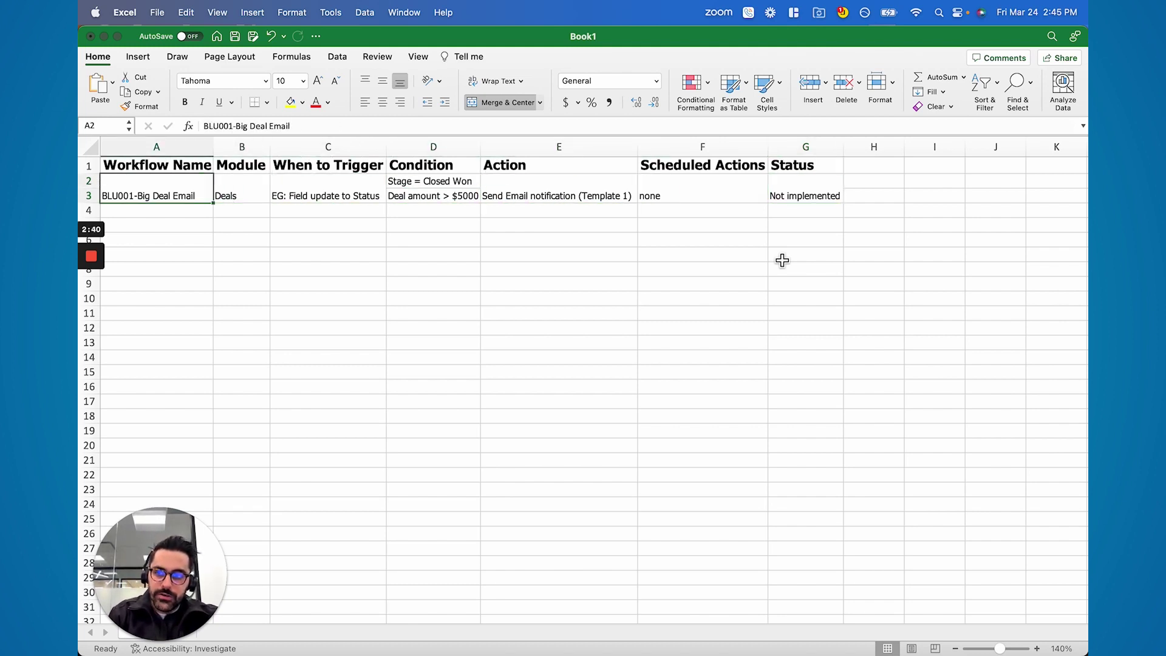
pyautogui.press('Down')
pyautogui.press('super+Tab')
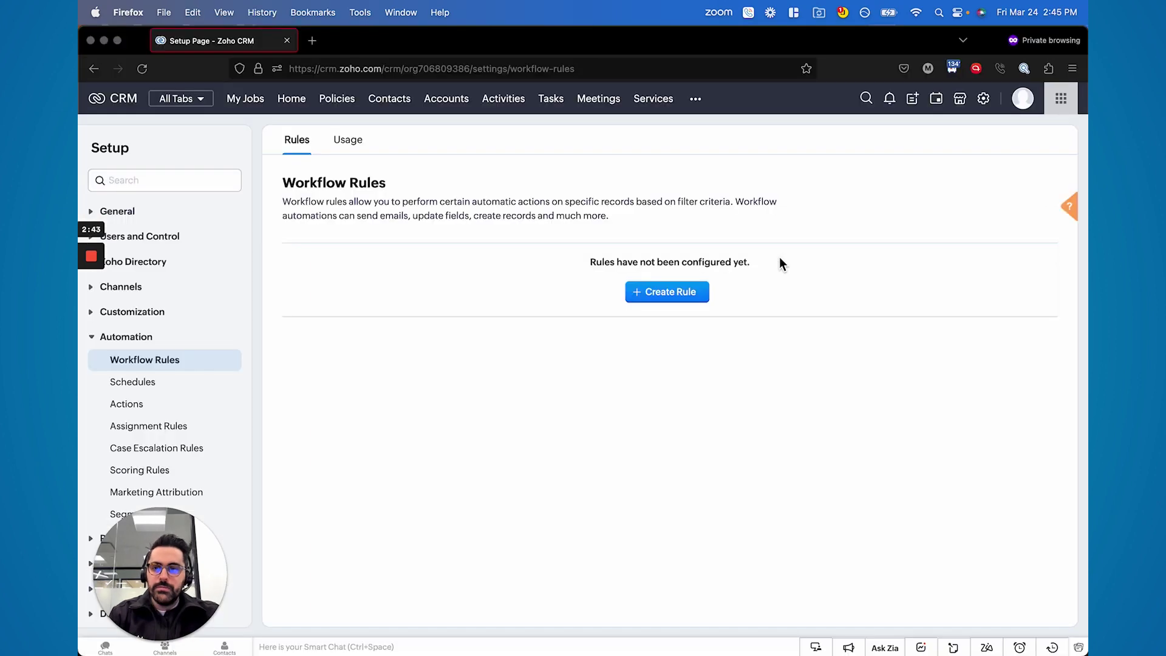
# Start a new Contacts workflow rule named 'BLU002 - Send New Contact Email'
pyautogui.click(678, 296)
pyautogui.click(554, 159)
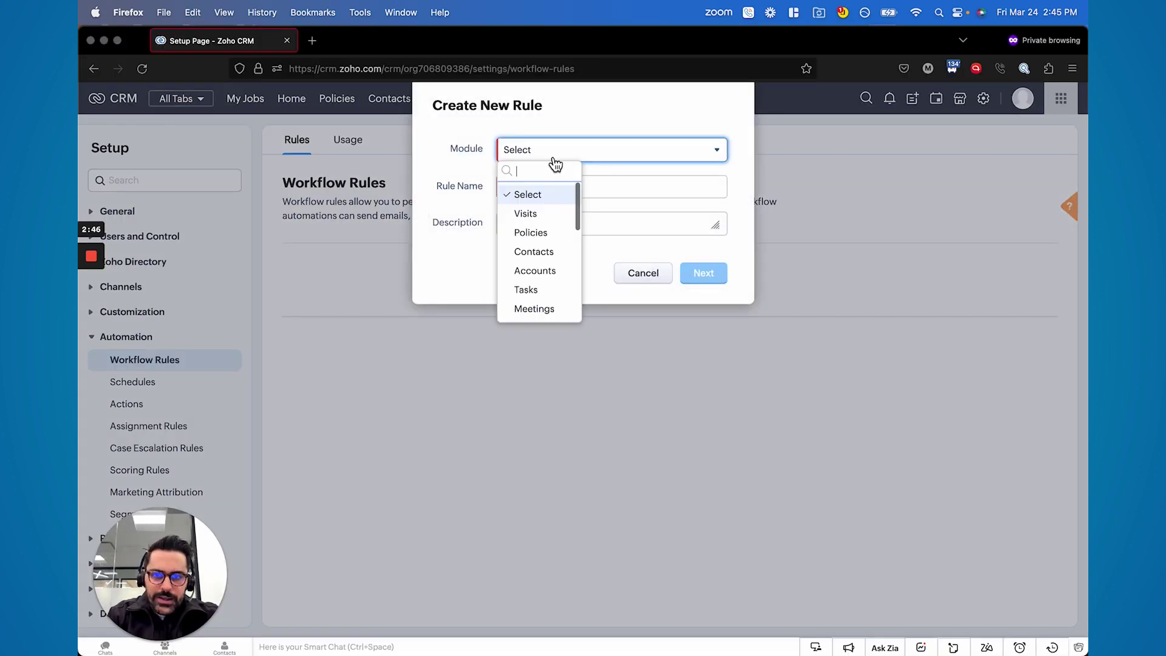
pyautogui.click(534, 251)
pyautogui.click(531, 189)
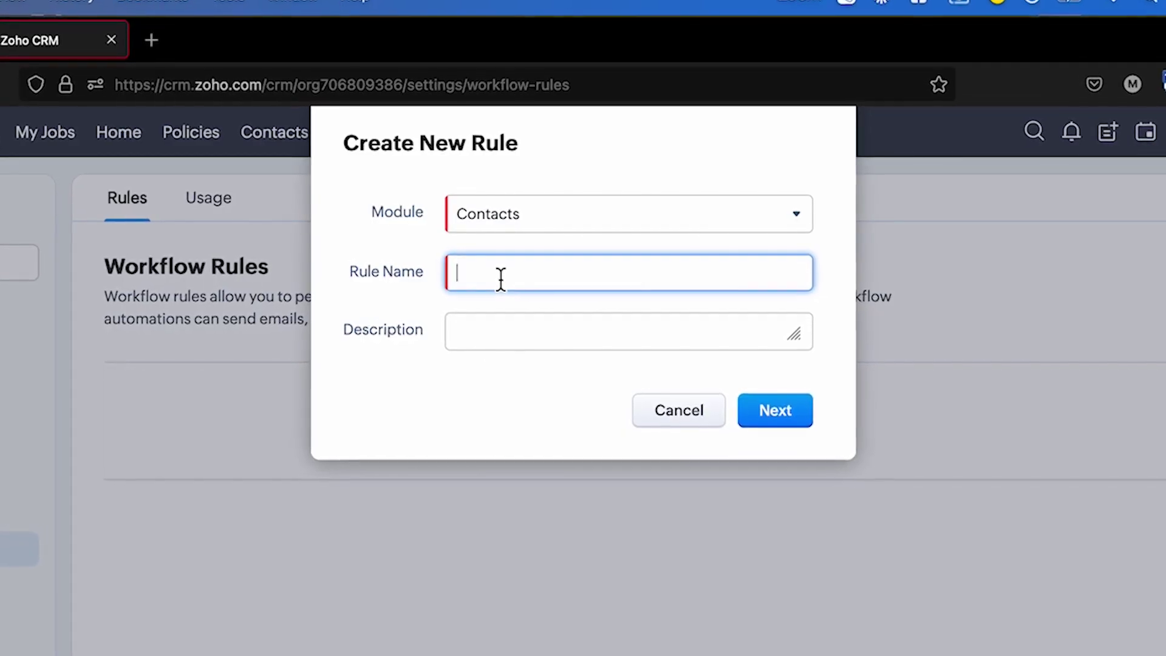
pyautogui.write('BLU001-')
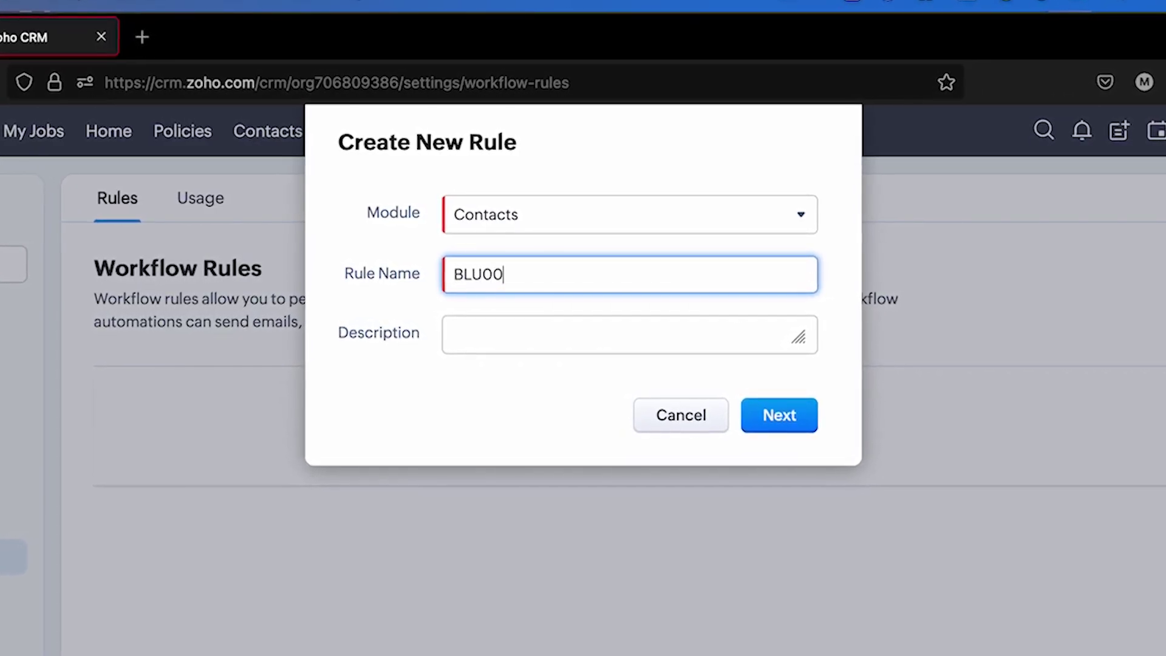
pyautogui.press('BackSpace')
pyautogui.write('-')
pyautogui.press('BackSpace')
pyautogui.press('BackSpace')
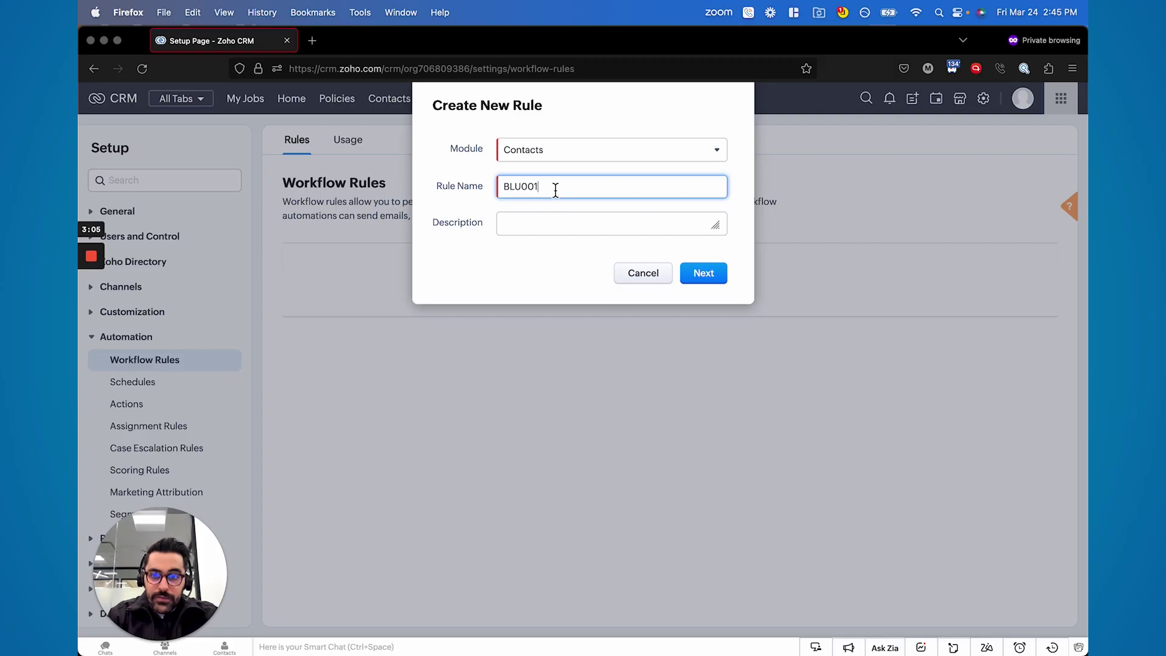
pyautogui.write('2')
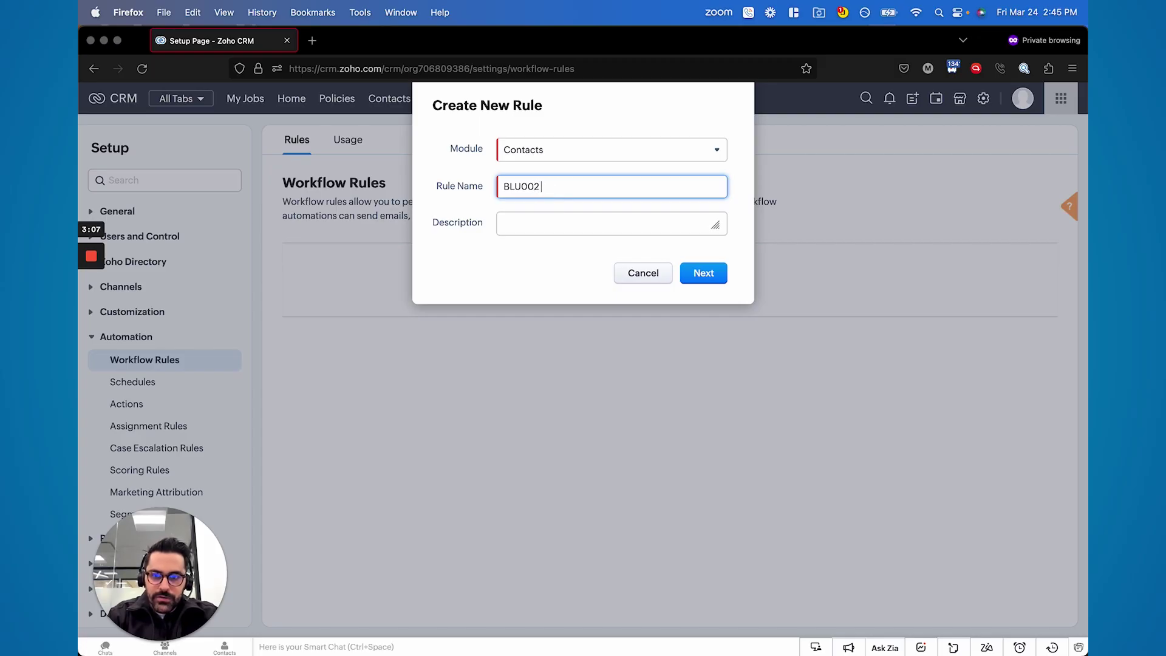
pyautogui.write(' - Send New Contact Email')
# Describe it as sending emails and tasks when a new contact is created, continue, and copy the title
pyautogui.click(568, 224)
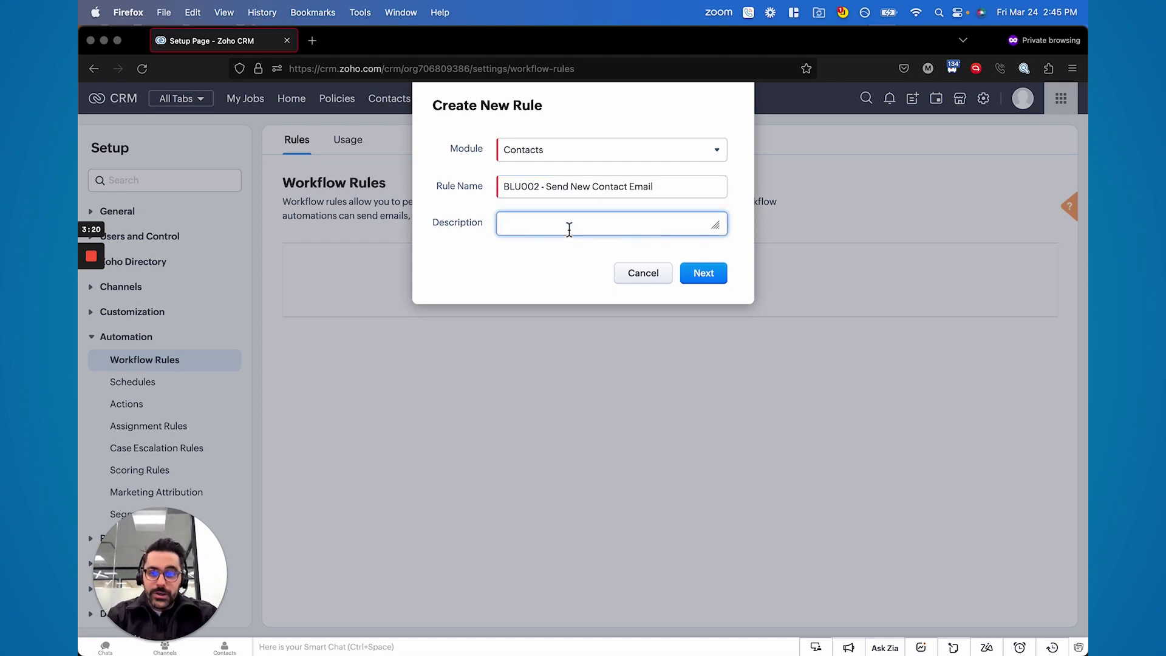
pyautogui.write('This')
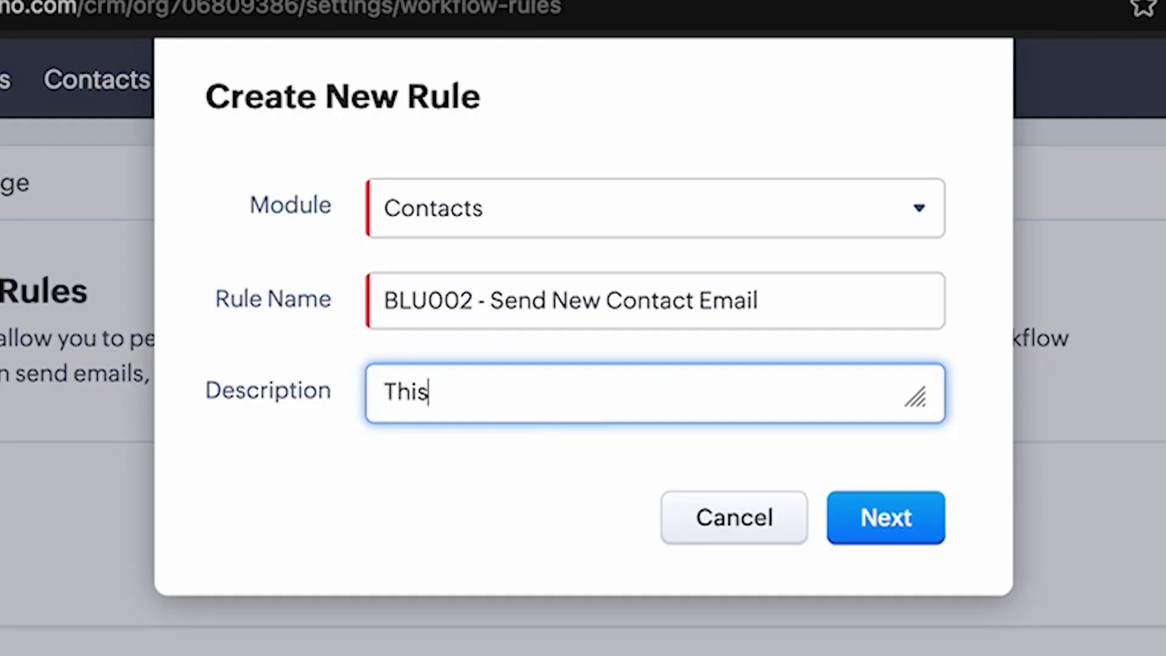
pyautogui.write(' automation auto')
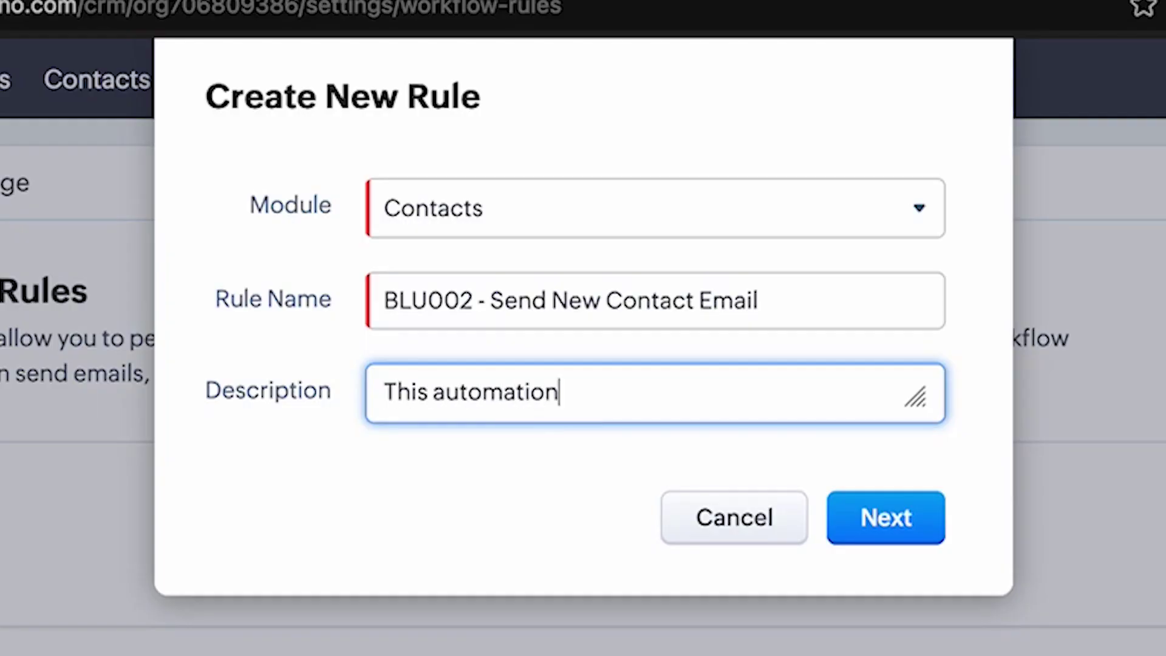
pyautogui.press('BackSpace')
pyautogui.press('BackSpace')
pyautogui.press('BackSpace')
pyautogui.press('BackSpace')
pyautogui.write('will send out e')
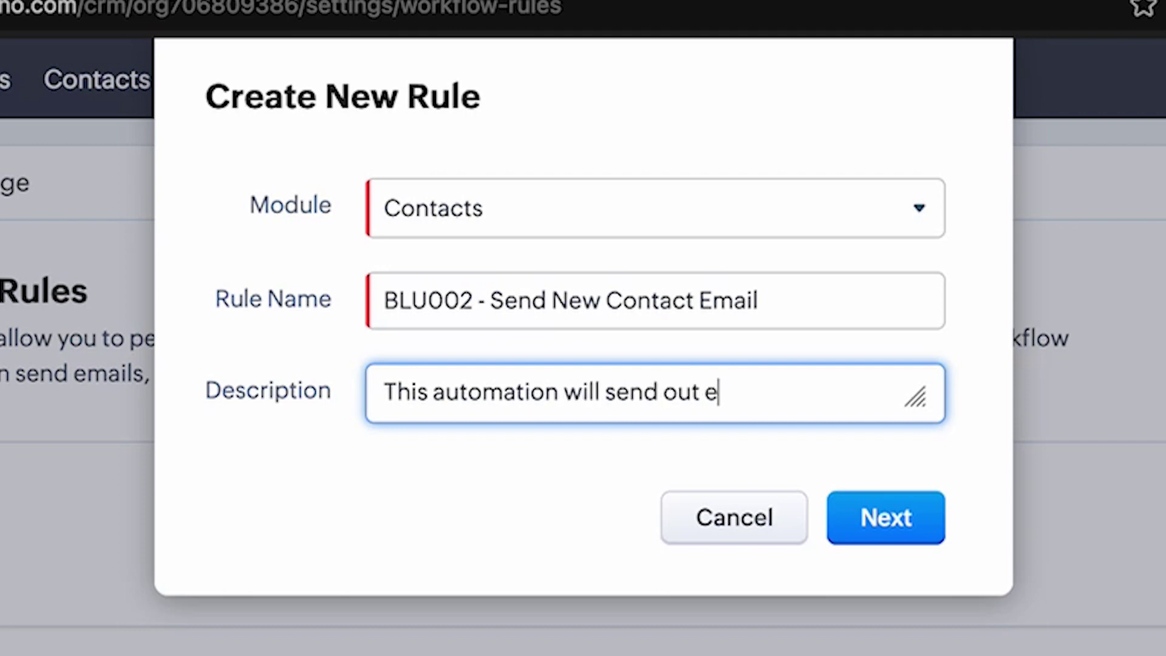
pyautogui.write('mails and')
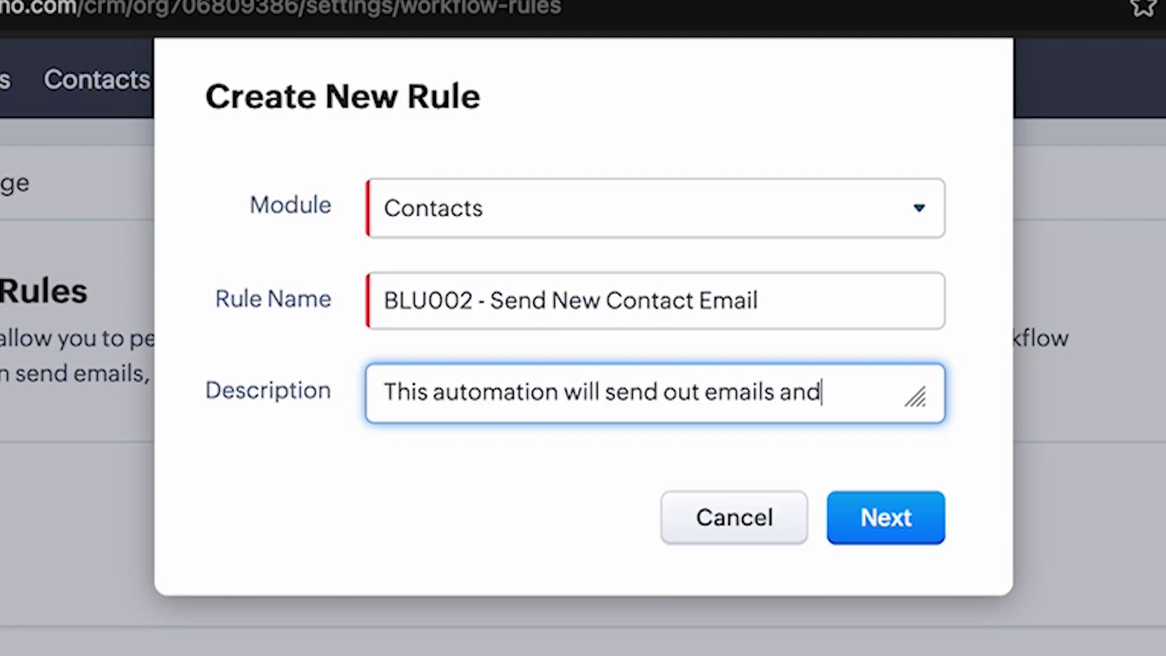
pyautogui.write(' tasks to users and contacts when a new conta')
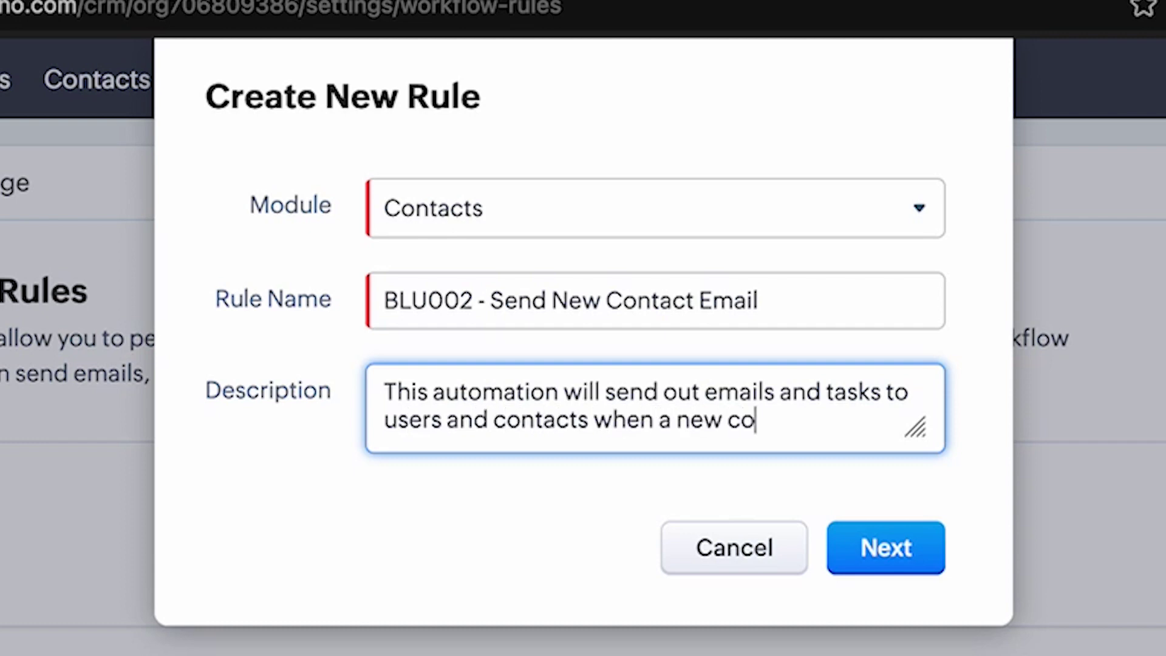
pyautogui.write('ct is created.')
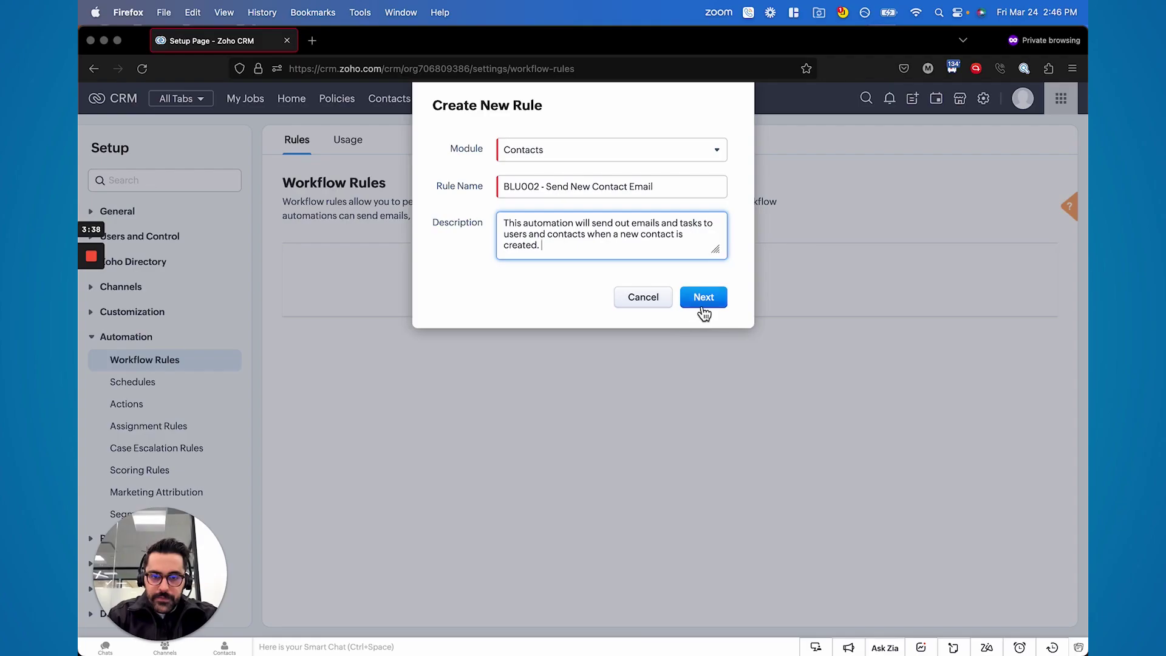
pyautogui.click(702, 308)
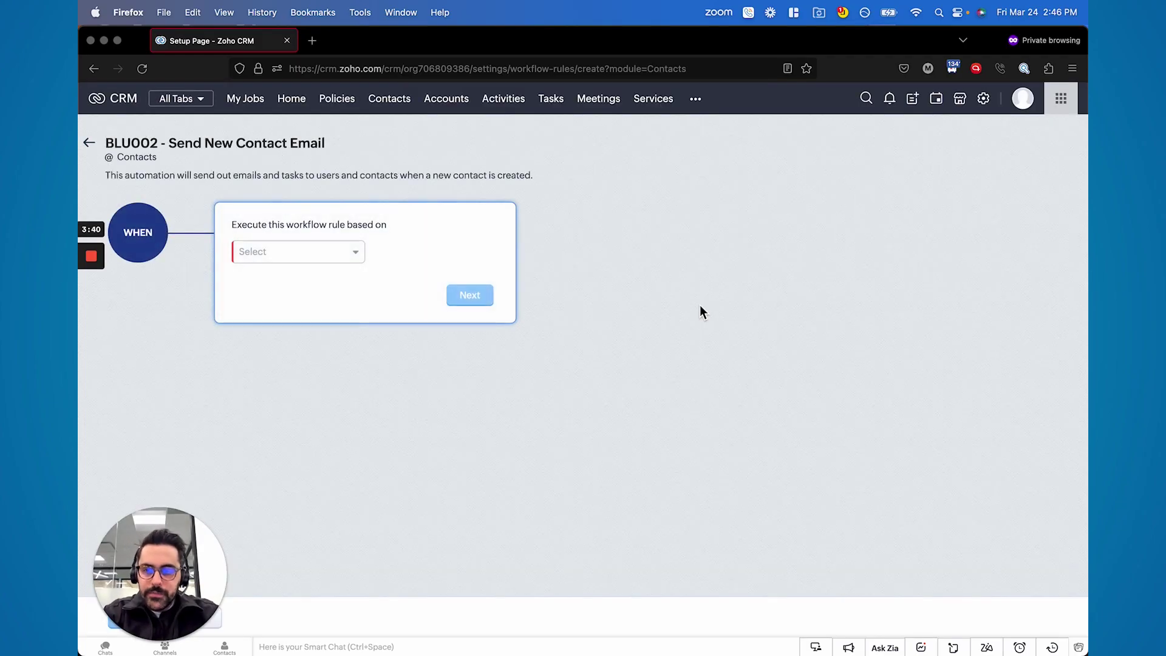
pyautogui.click(314, 148)
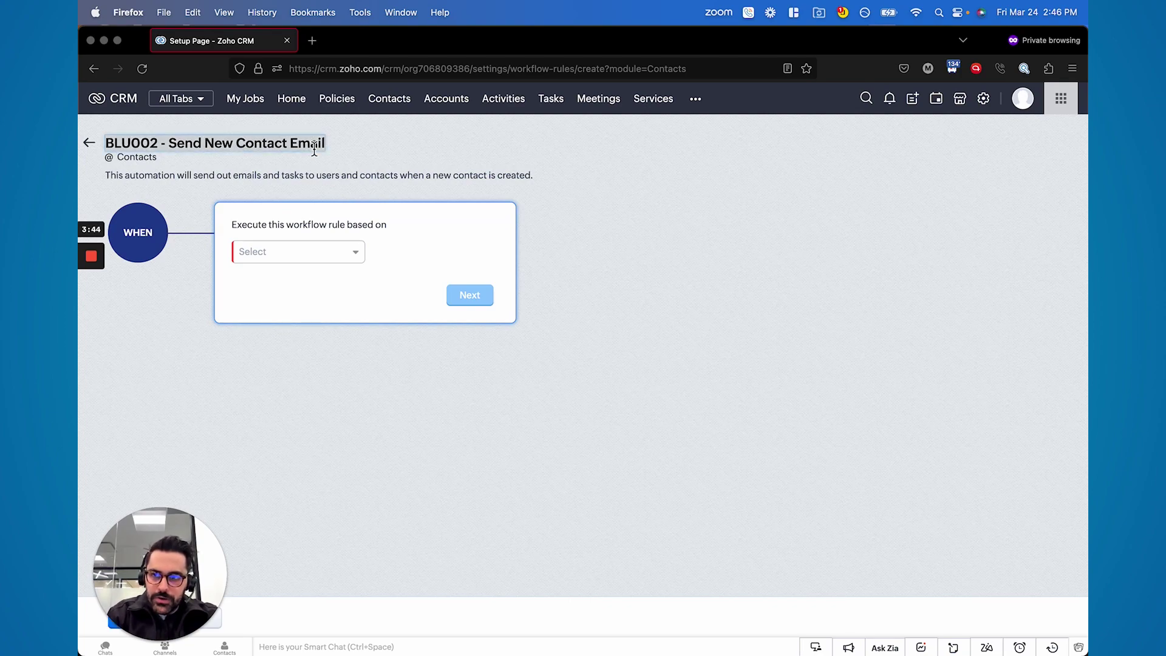
# Paste the rule name into A4, autofit column A, and enter Contacts as the module in B4
pyautogui.press('super+Tab')
pyautogui.write('BLU002 - Send New Contact Email')
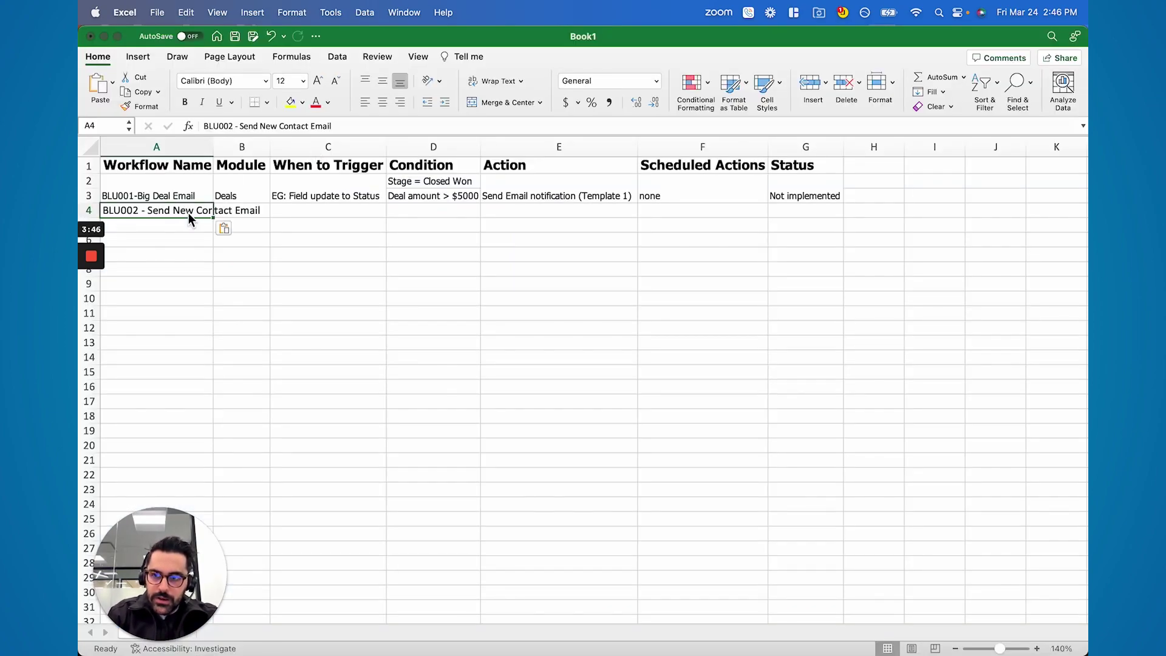
pyautogui.doubleClick(218, 154)
pyautogui.click(289, 213)
pyautogui.write('Co')
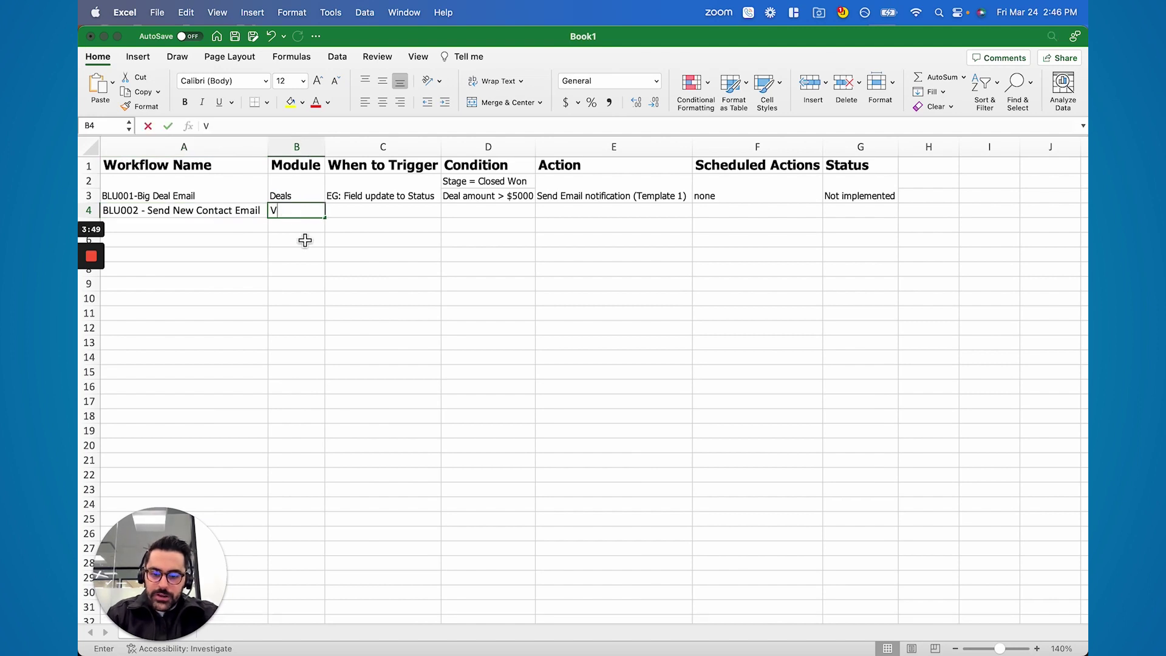
pyautogui.write('ntacts')
pyautogui.press('Return')
pyautogui.press('Right')
pyautogui.press('Up')
pyautogui.press('super+d')
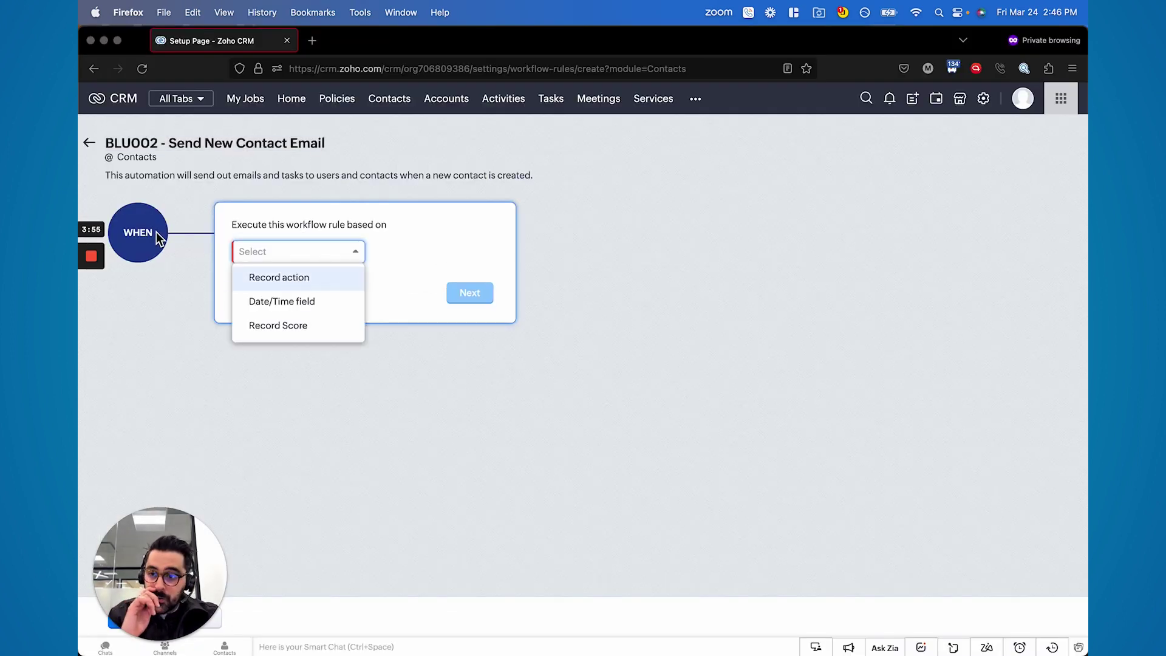
pyautogui.click(156, 233)
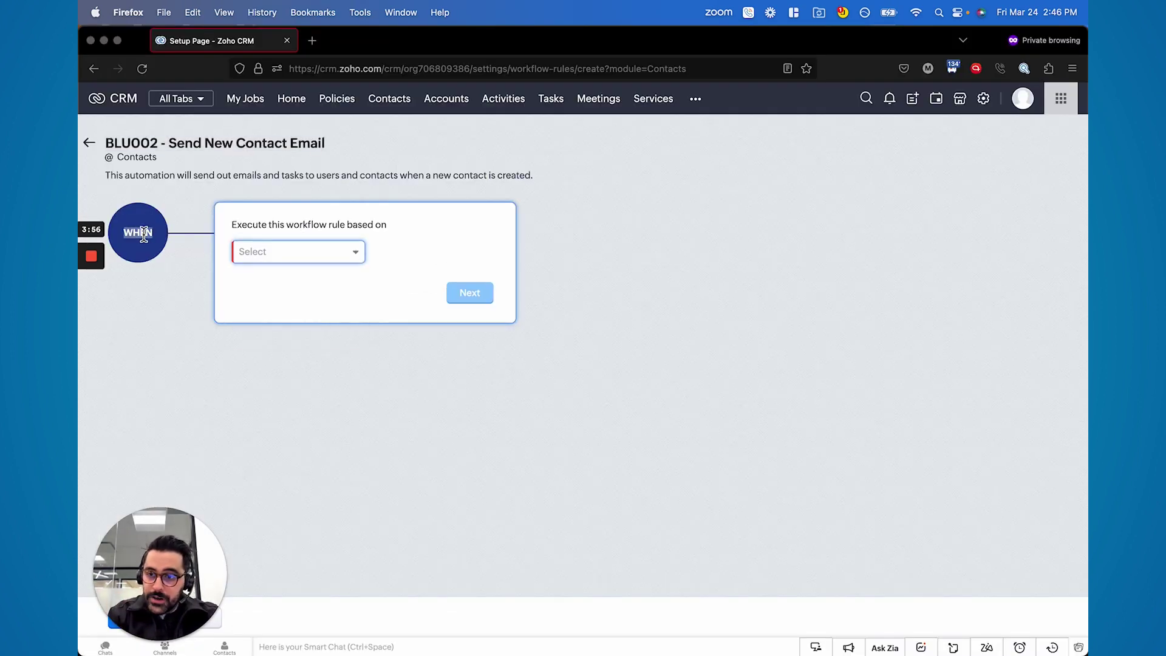
# Trigger the rule on record Create, logging 'On Create' in the sheet's trigger column
pyautogui.click(269, 260)
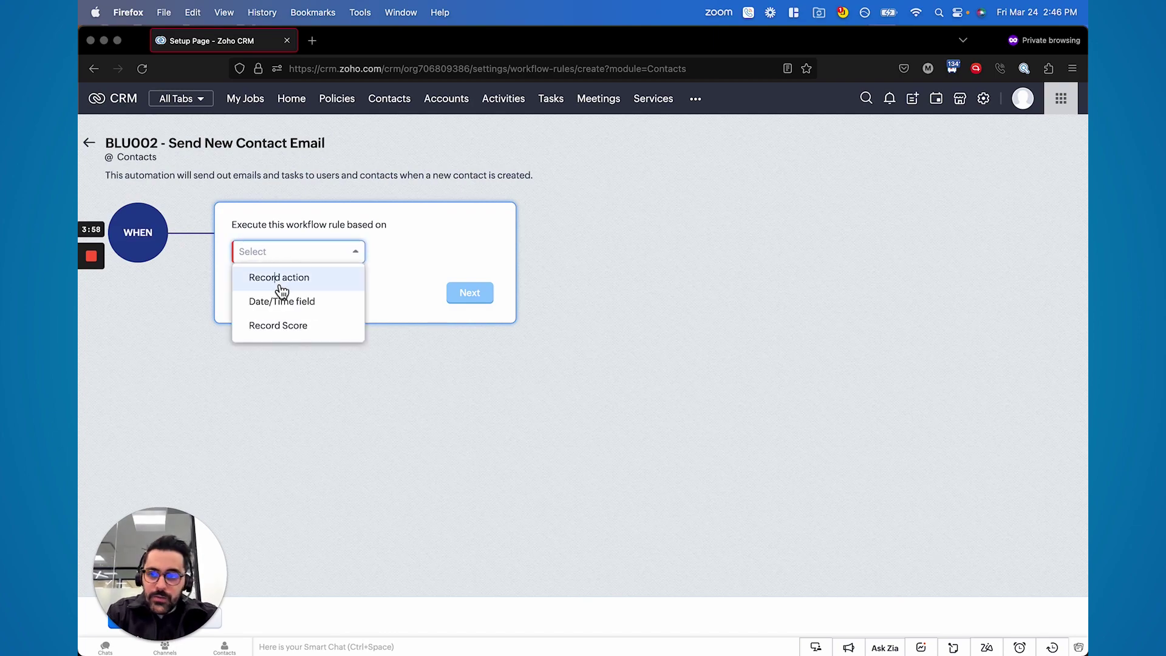
pyautogui.click(265, 281)
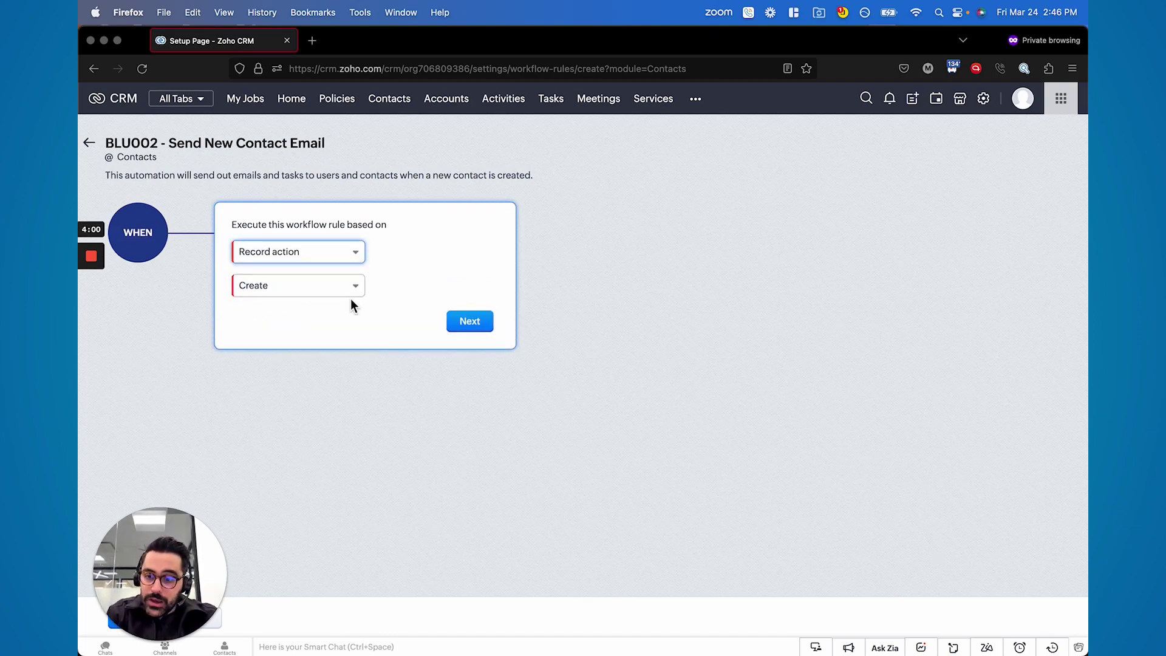
pyautogui.press('super+Tab')
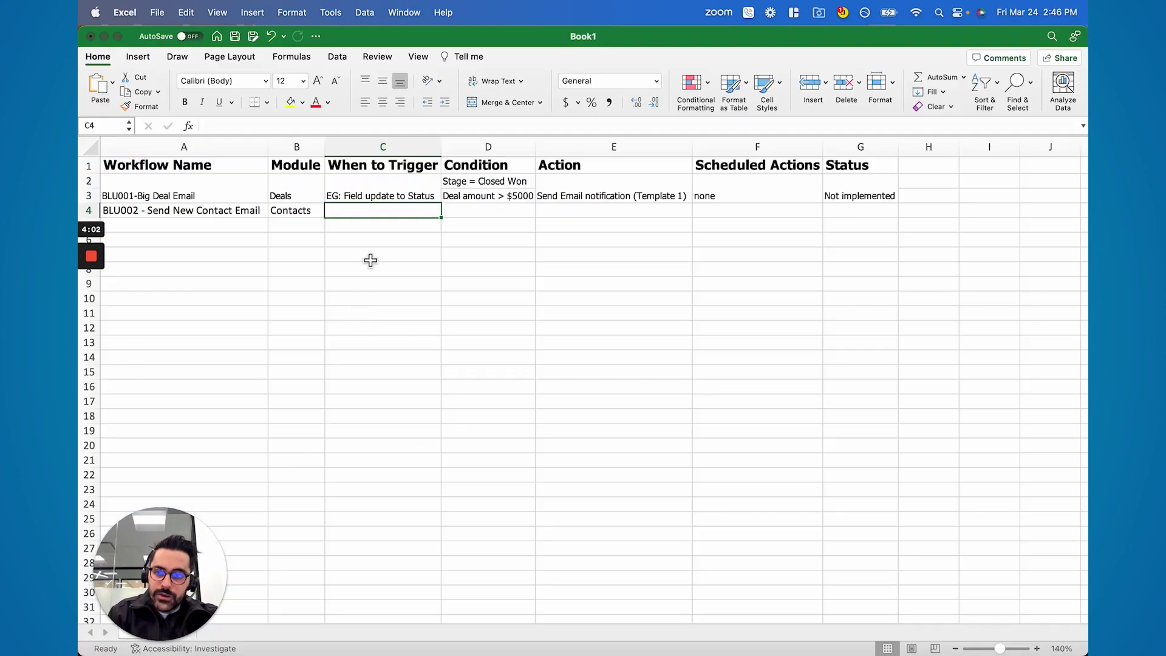
pyautogui.write('On Create')
pyautogui.press('Return')
pyautogui.press('Up')
pyautogui.press('Right')
pyautogui.press('super+Tab')
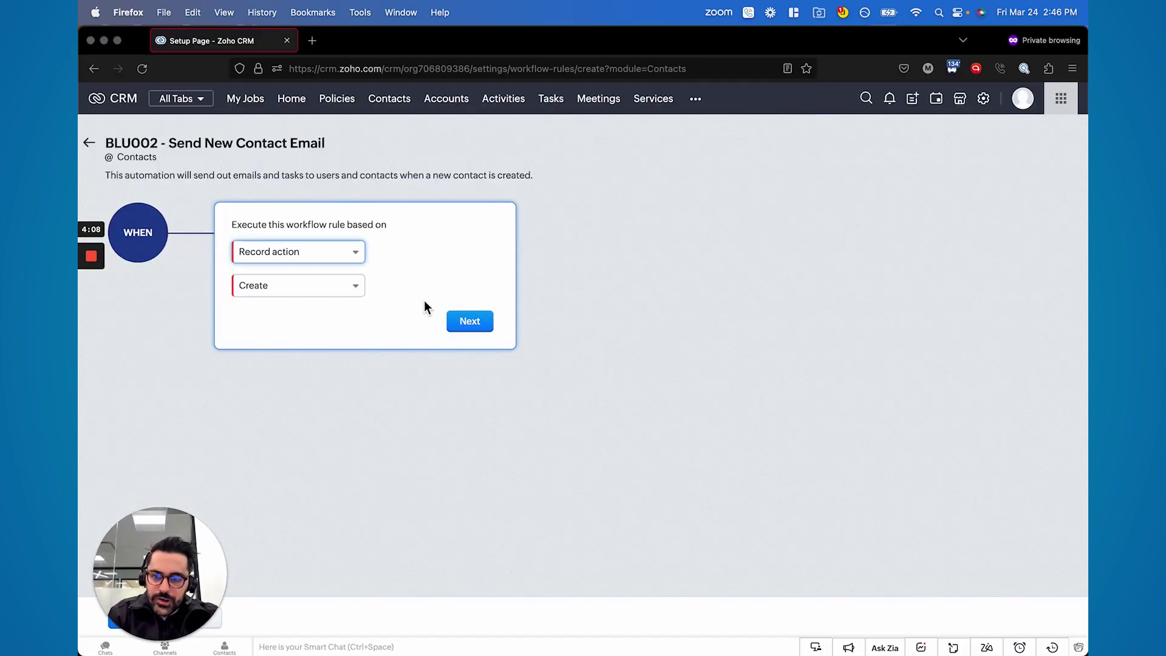
pyautogui.click(467, 324)
# Add the condition Lead Source is Web Research and continue to actions
pyautogui.click(329, 402)
pyautogui.write('sou')
pyautogui.click(328, 435)
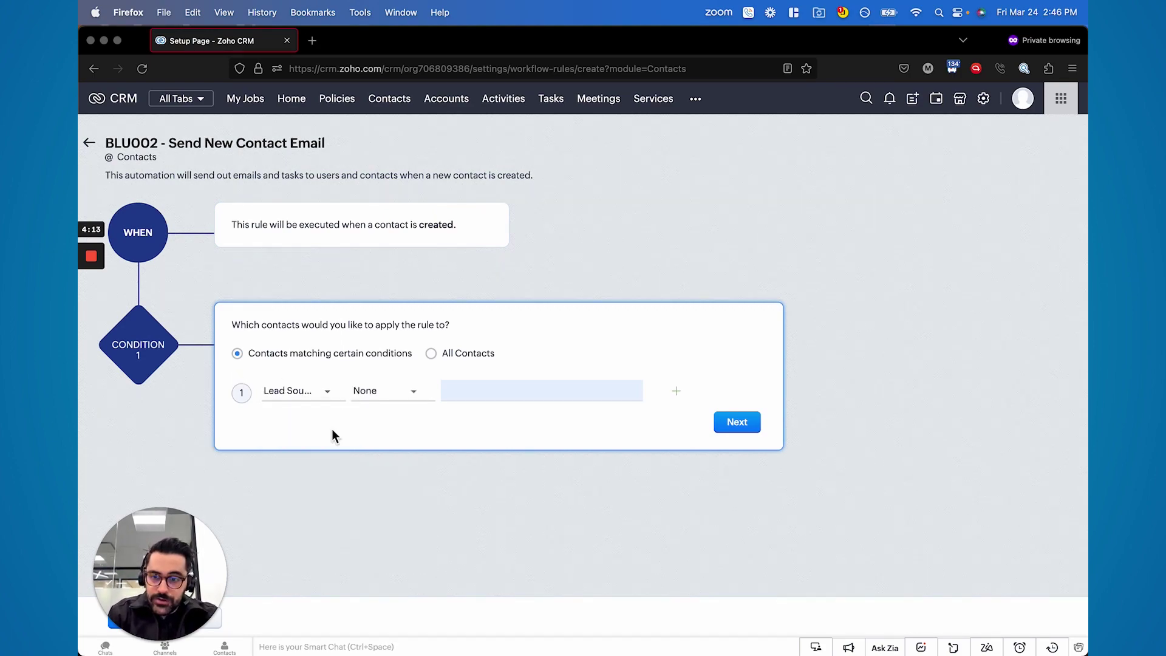
pyautogui.click(373, 393)
pyautogui.click(373, 432)
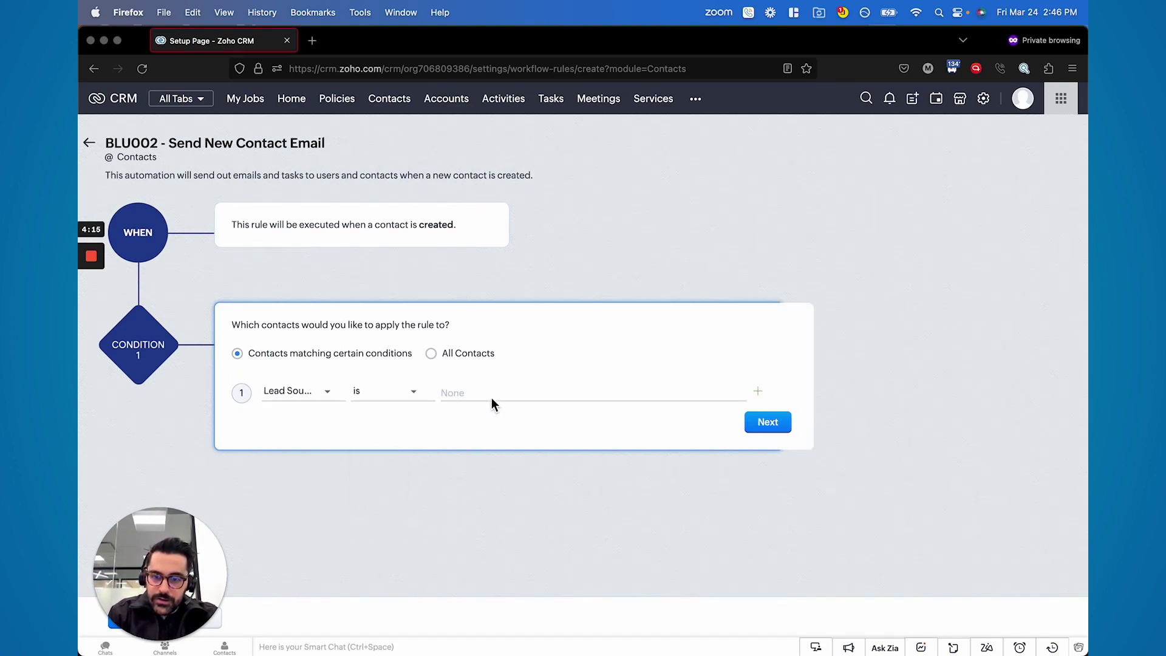
pyautogui.click(492, 393)
pyautogui.click(491, 490)
pyautogui.click(606, 472)
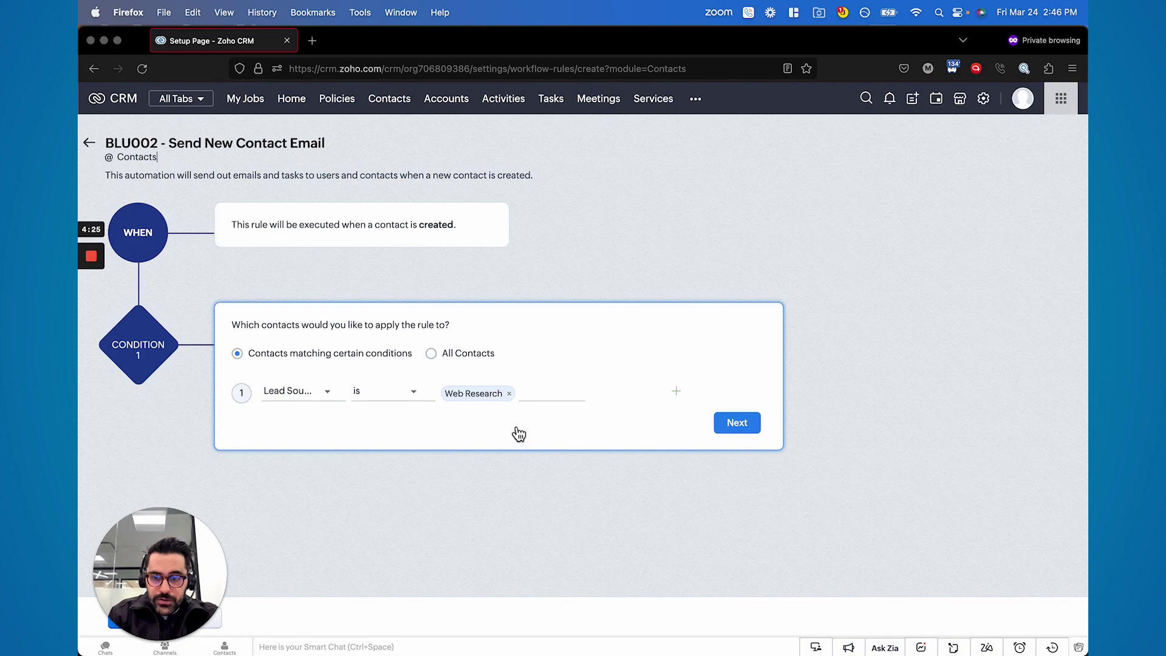
pyautogui.click(737, 423)
# Enter 'Lead source = Web' as the condition in D4 and move to the Action cell E4
pyautogui.press('super+Tab')
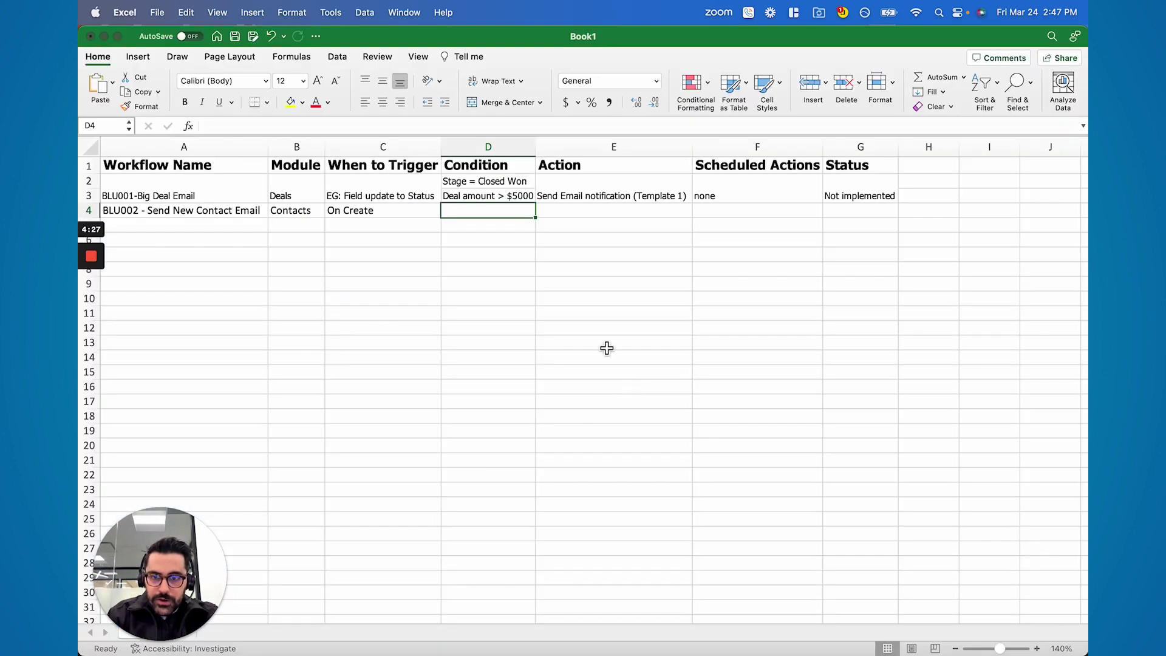
pyautogui.write('Lead source = Web R')
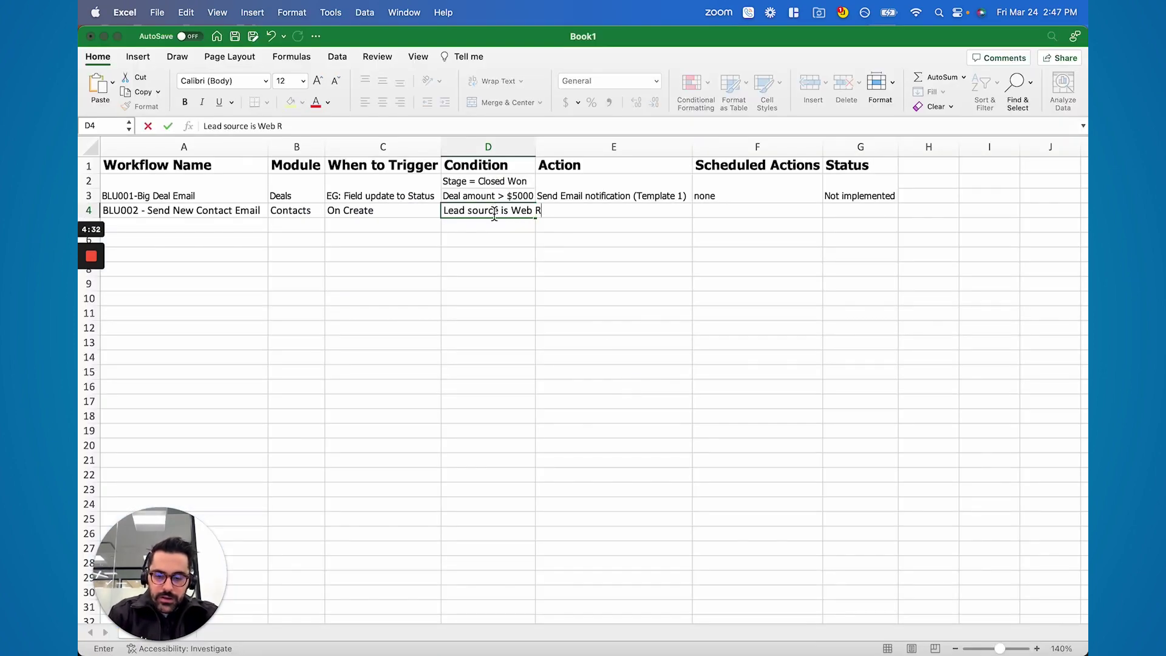
pyautogui.press('Return')
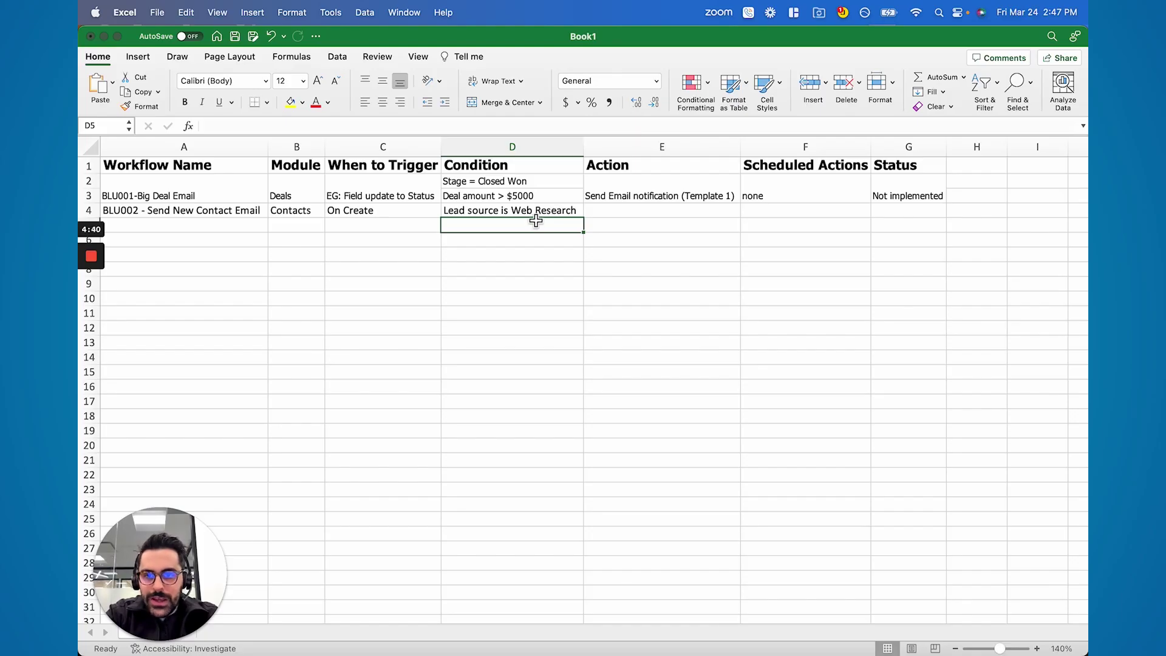
pyautogui.click(530, 213)
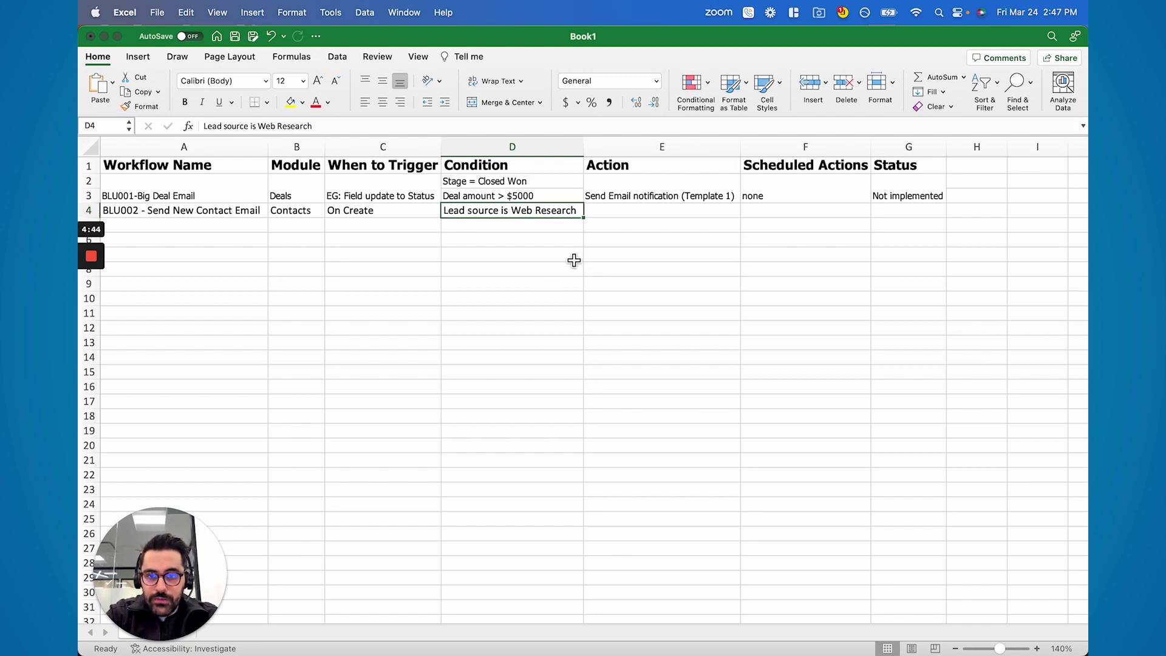
pyautogui.press('Tab')
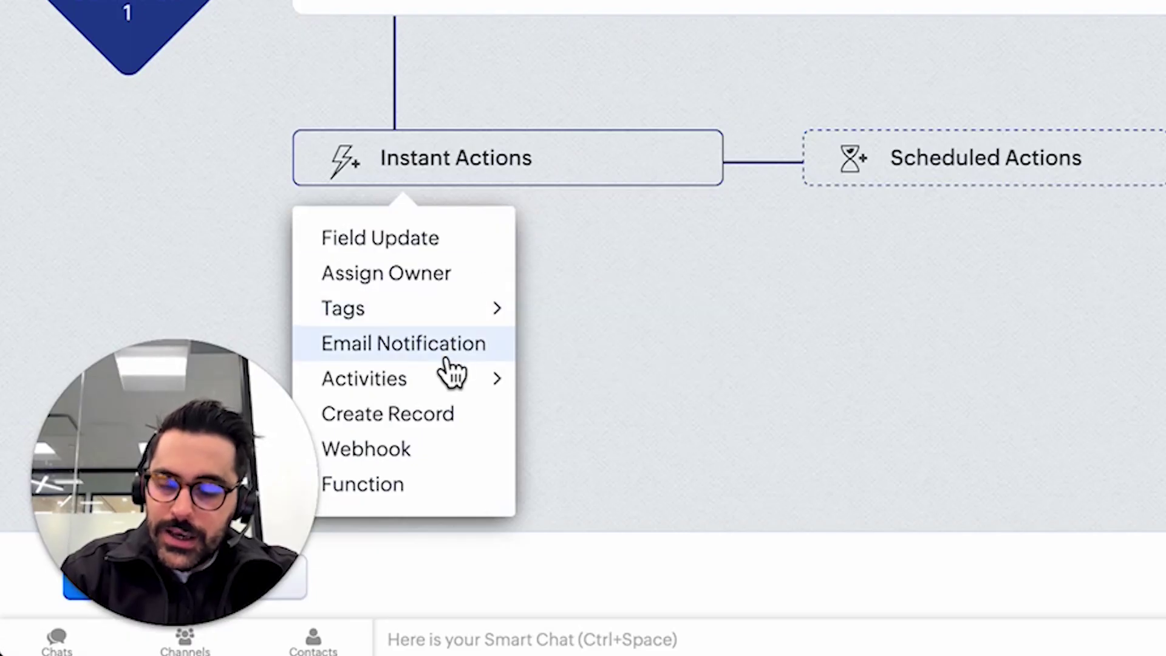
# Attach the New Lead Notification email as an instant action on the rule
pyautogui.moveTo(424, 319)
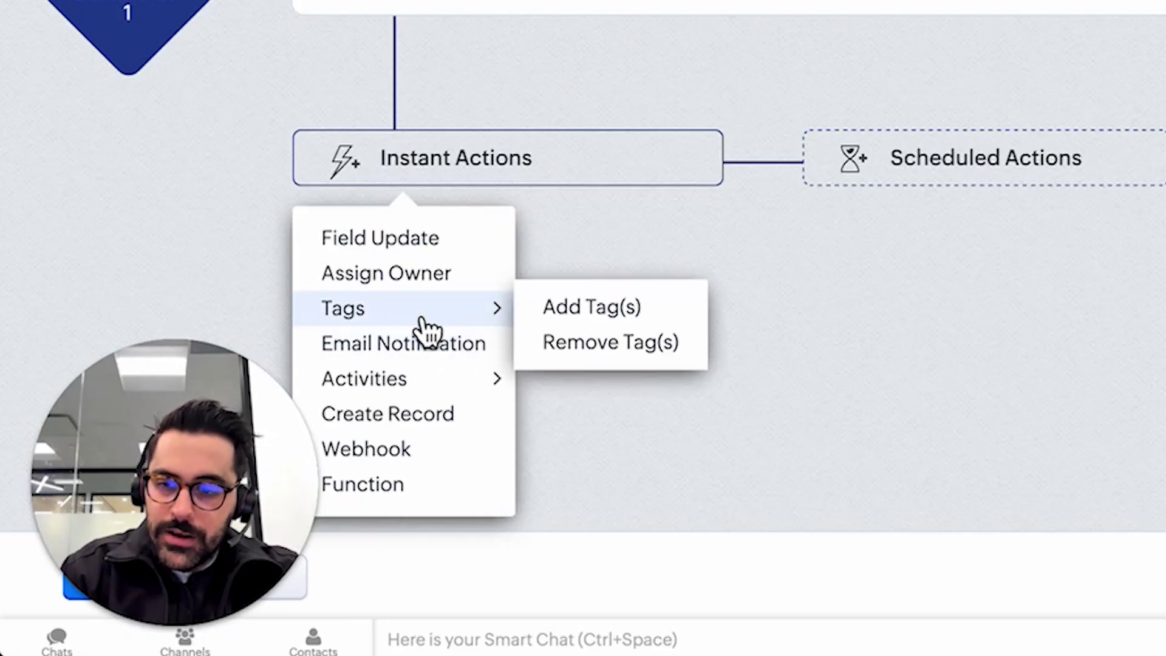
pyautogui.click(435, 346)
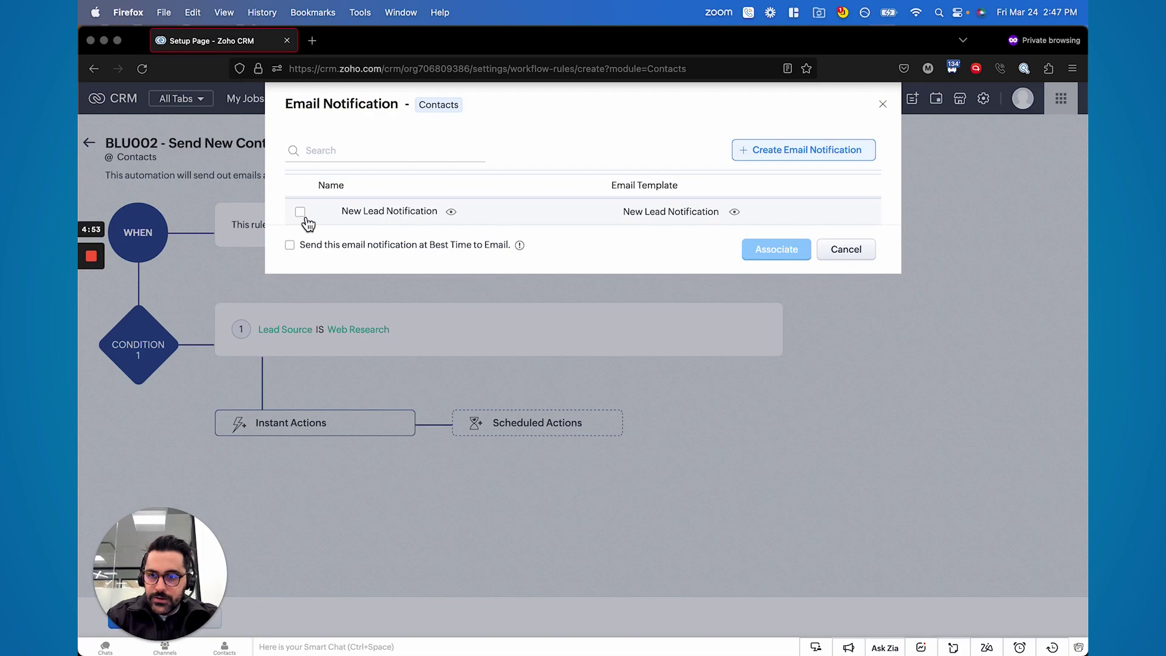
pyautogui.click(300, 212)
pyautogui.click(768, 253)
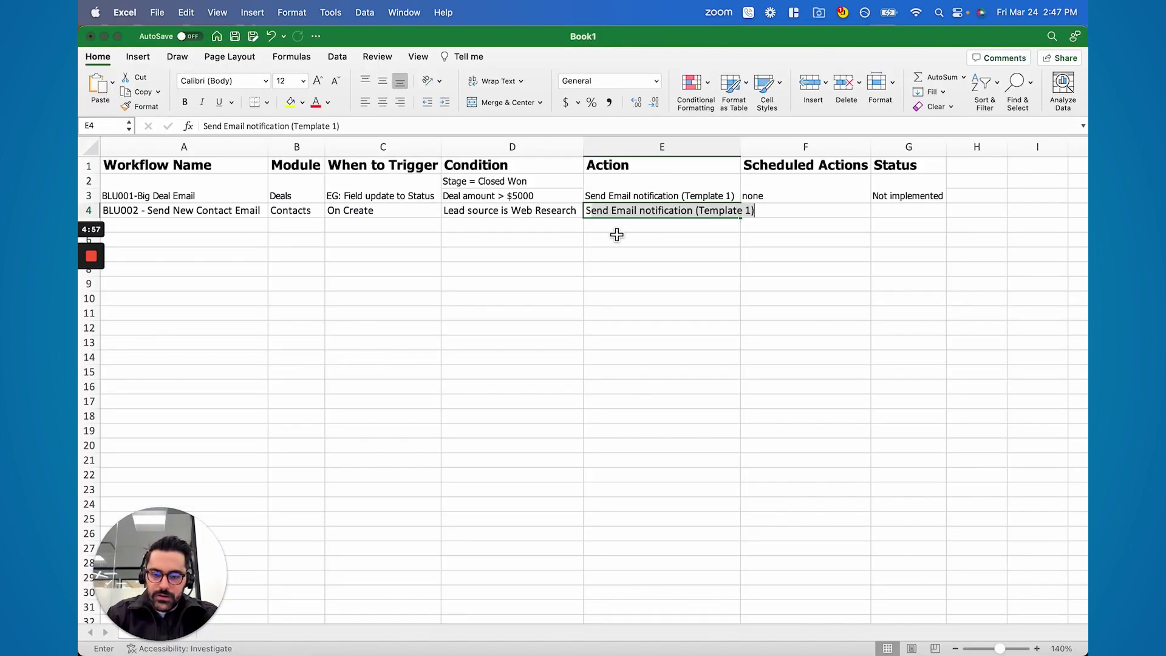
# Complete E4 as 'Send Email - New Lead Notification' and widen column E to fit it
pyautogui.write('- New Lead Notification')
pyautogui.press('Return')
pyautogui.moveTo(747, 150); pyautogui.dragTo(757, 151)
pyautogui.click(720, 215)
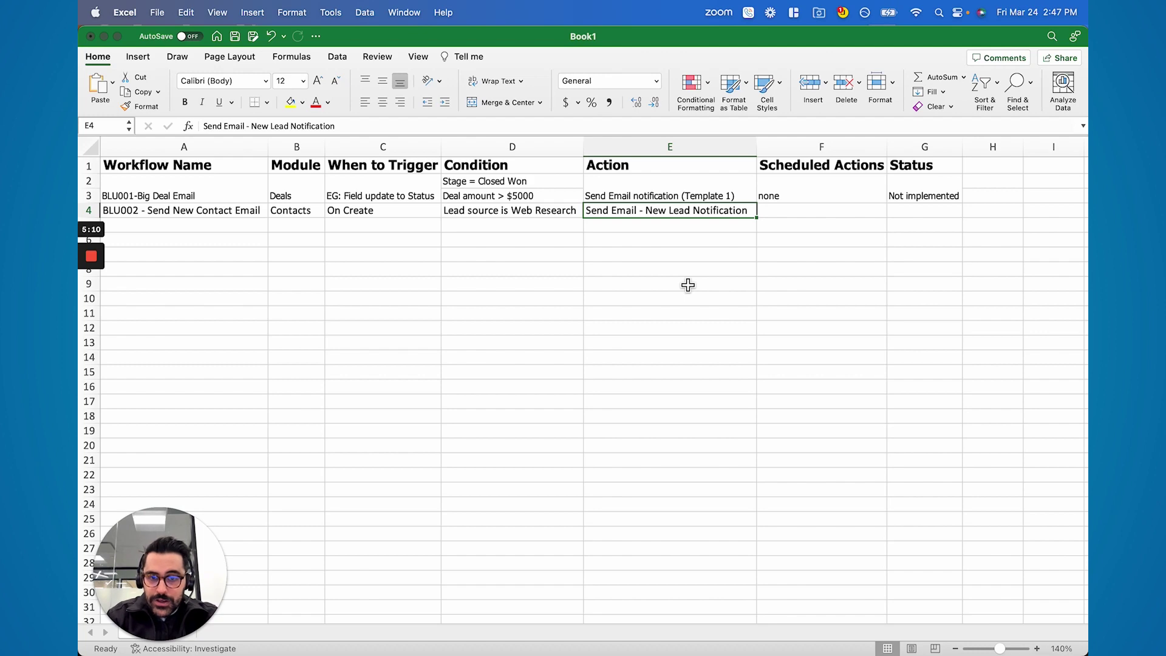
pyautogui.press('super+Tab')
# Begin adding a Tasks instant action and select the Scheduled Actions cell F4
pyautogui.click(261, 483)
pyautogui.moveTo(306, 582)
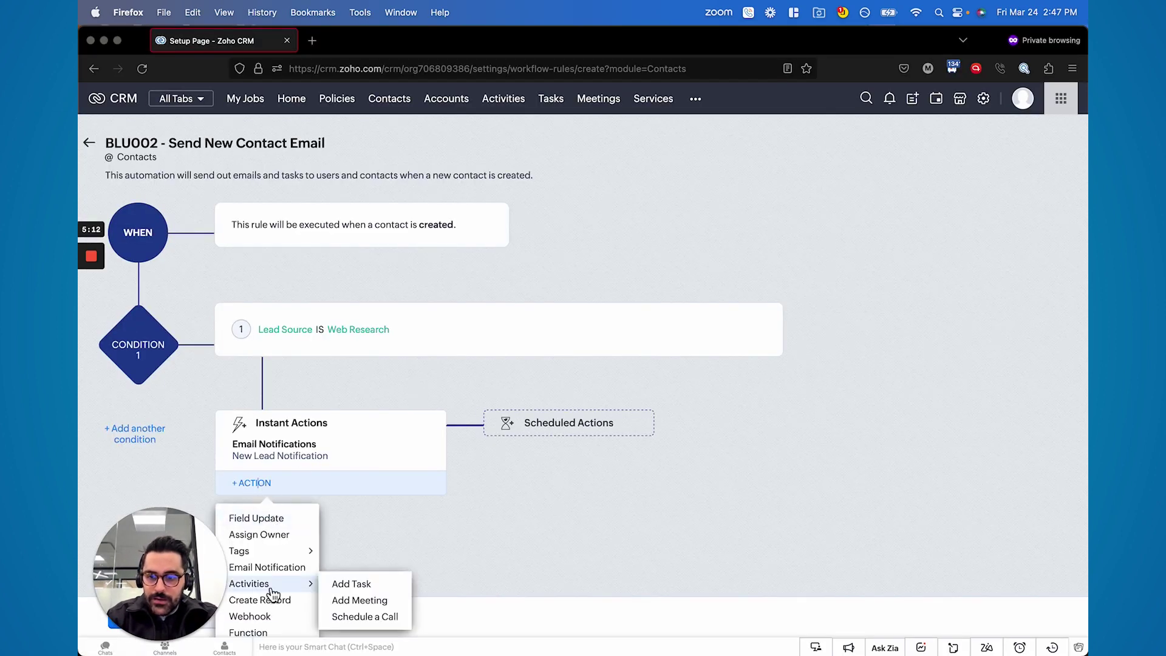
pyautogui.click(352, 588)
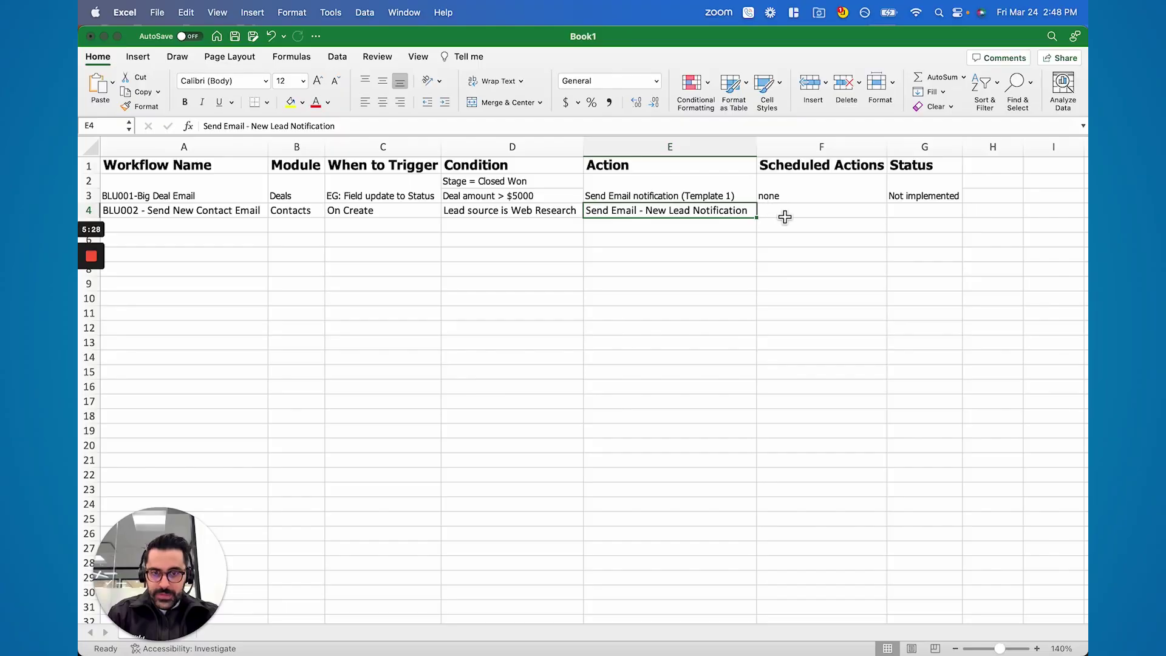
pyautogui.click(781, 214)
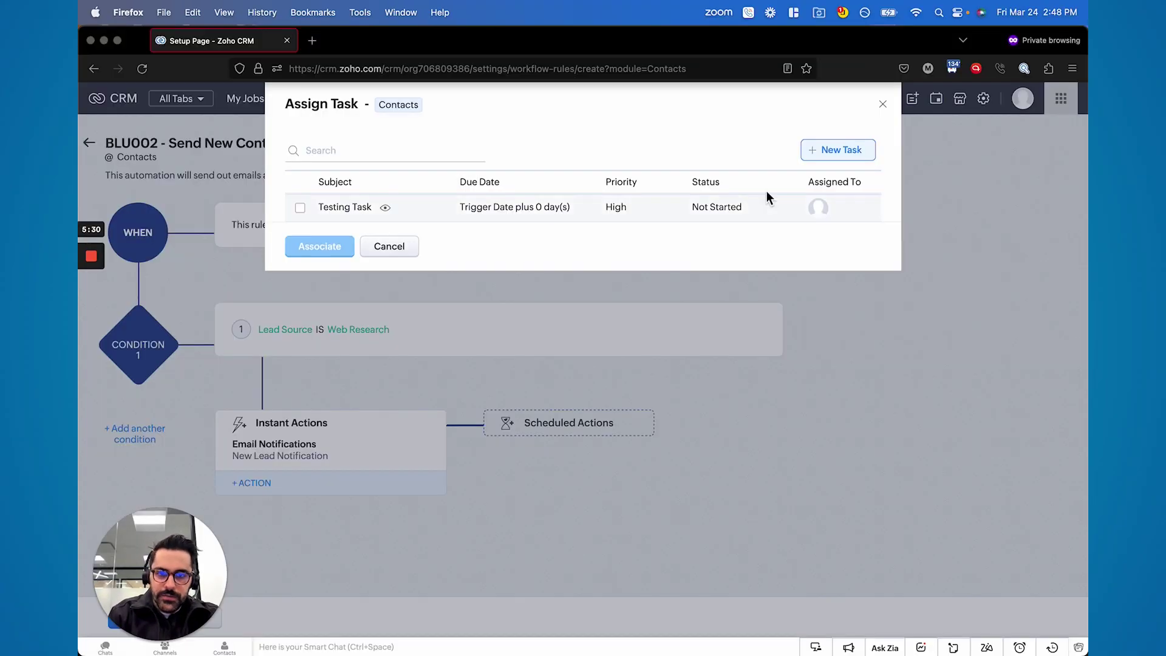
pyautogui.press('Escape')
# Add and associate the Testing Task as an instant action, cancelling the Scheduled Actions panel
pyautogui.click(477, 398)
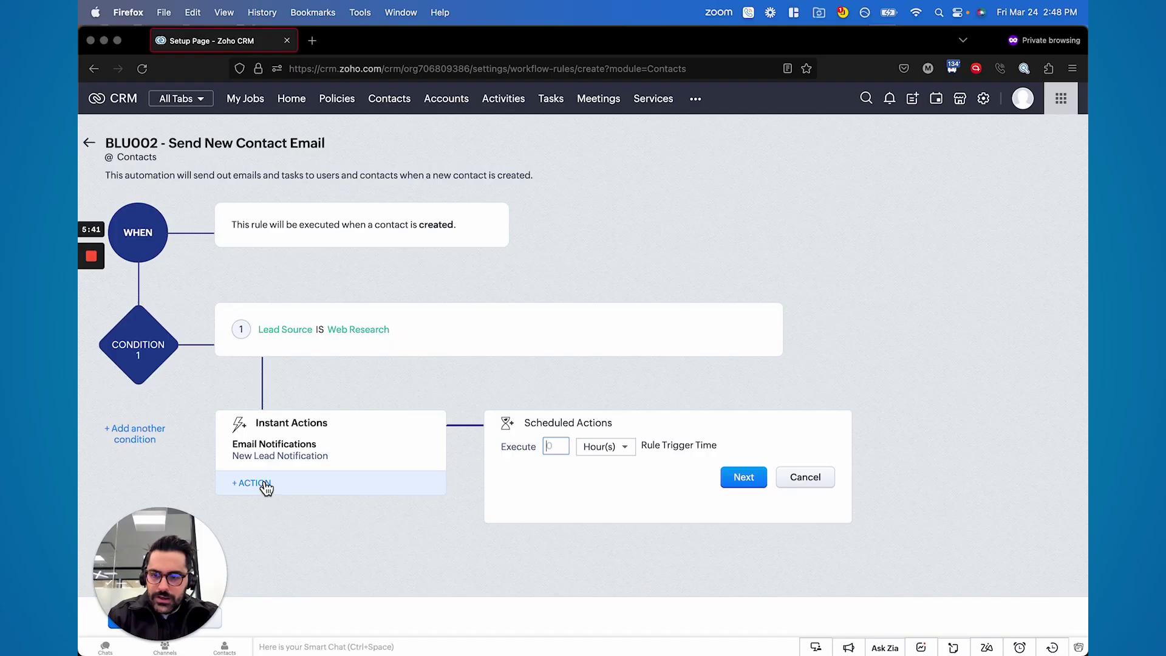
pyautogui.click(263, 484)
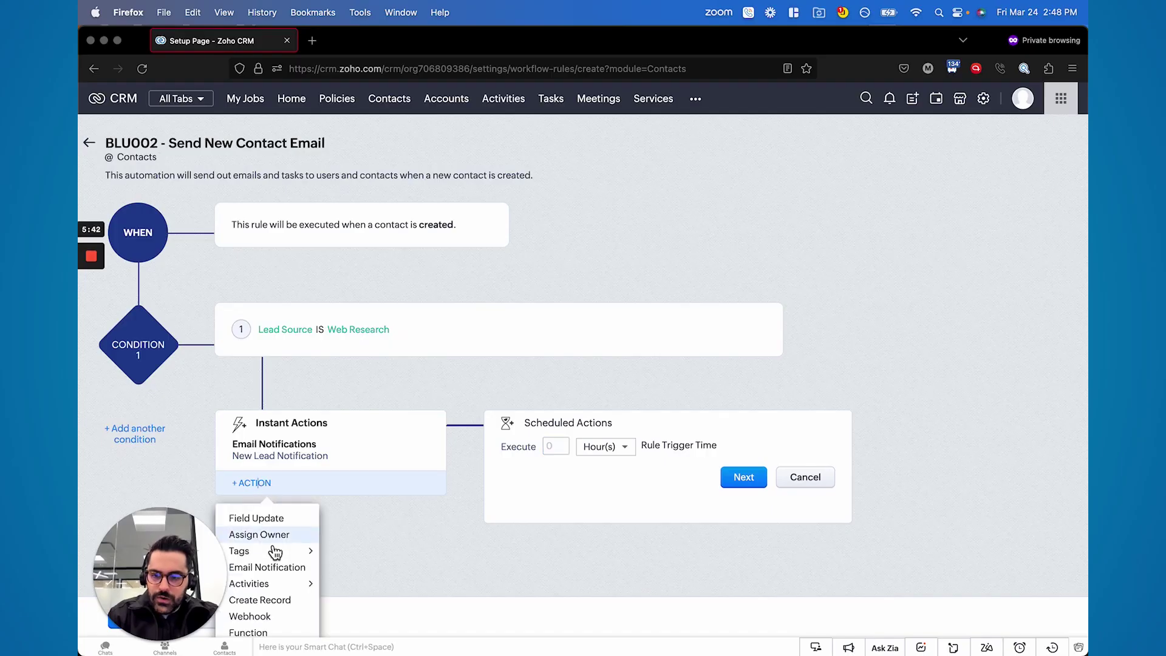
pyautogui.moveTo(285, 586)
pyautogui.click(351, 584)
pyautogui.click(297, 207)
pyautogui.click(319, 246)
pyautogui.click(802, 478)
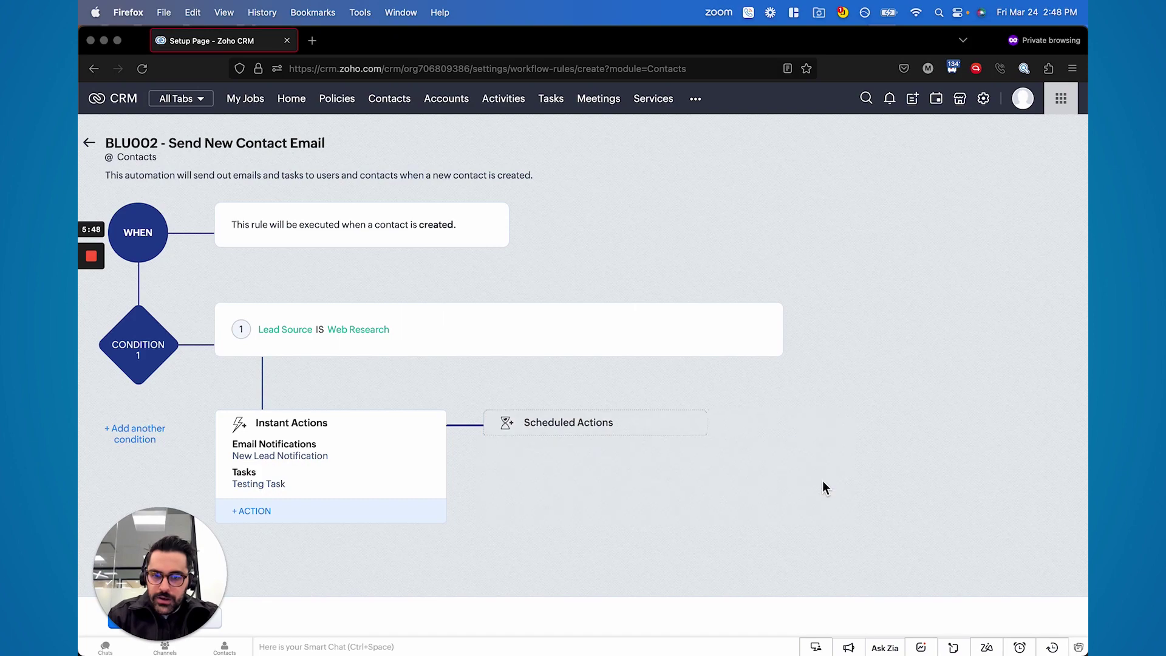
# Duplicate row 4 into row 5 and set E5 to 'Create Task for ABC User - Due date'
pyautogui.press('super+Tab')
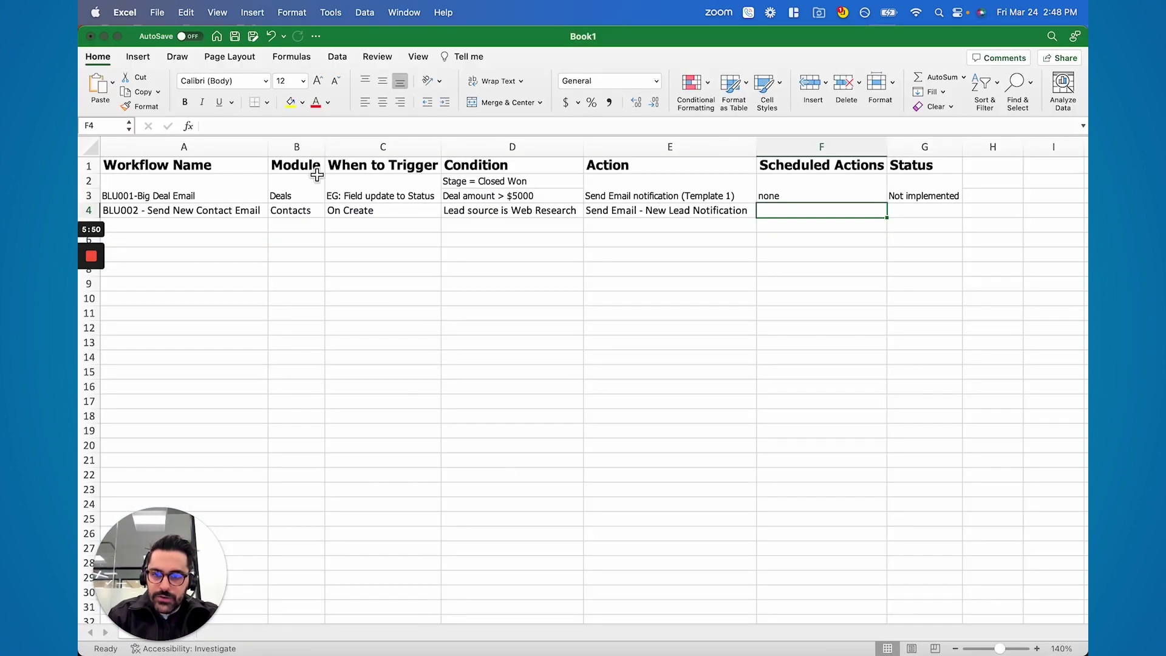
pyautogui.click(238, 213)
pyautogui.hotkey('shift', 'Right')
pyautogui.hotkey('shift', 'Right')
pyautogui.hotkey('shift', 'Right')
pyautogui.hotkey('shift', 'Right')
pyautogui.press('super+c')
pyautogui.press('Down')
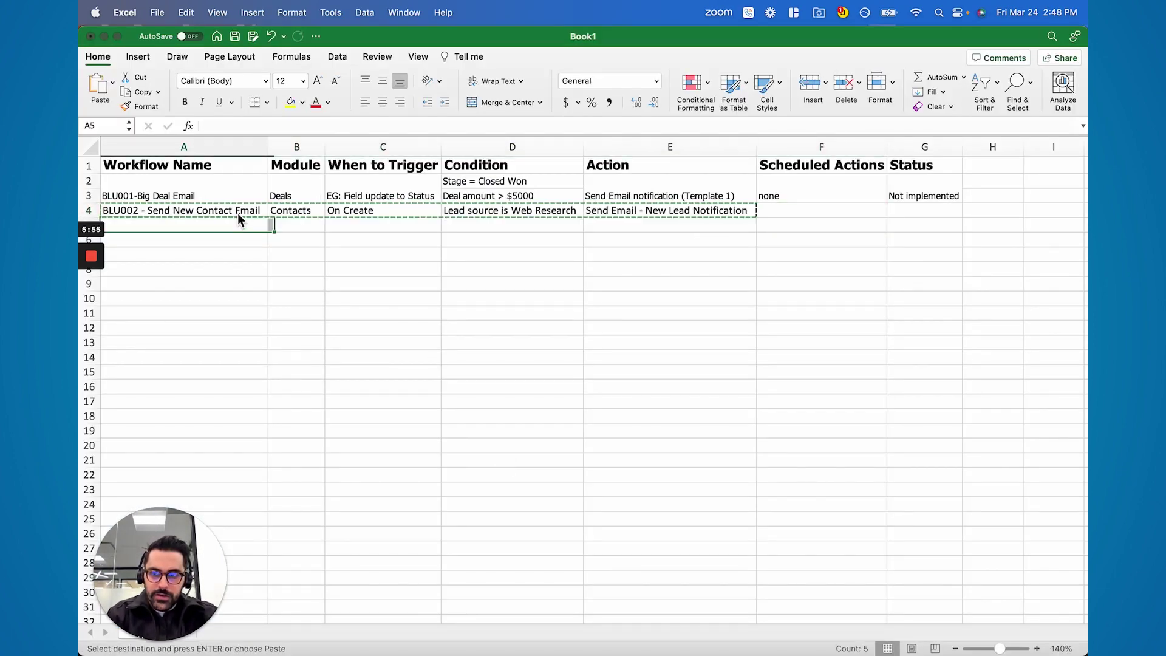
pyautogui.press('super+v')
pyautogui.press('Right')
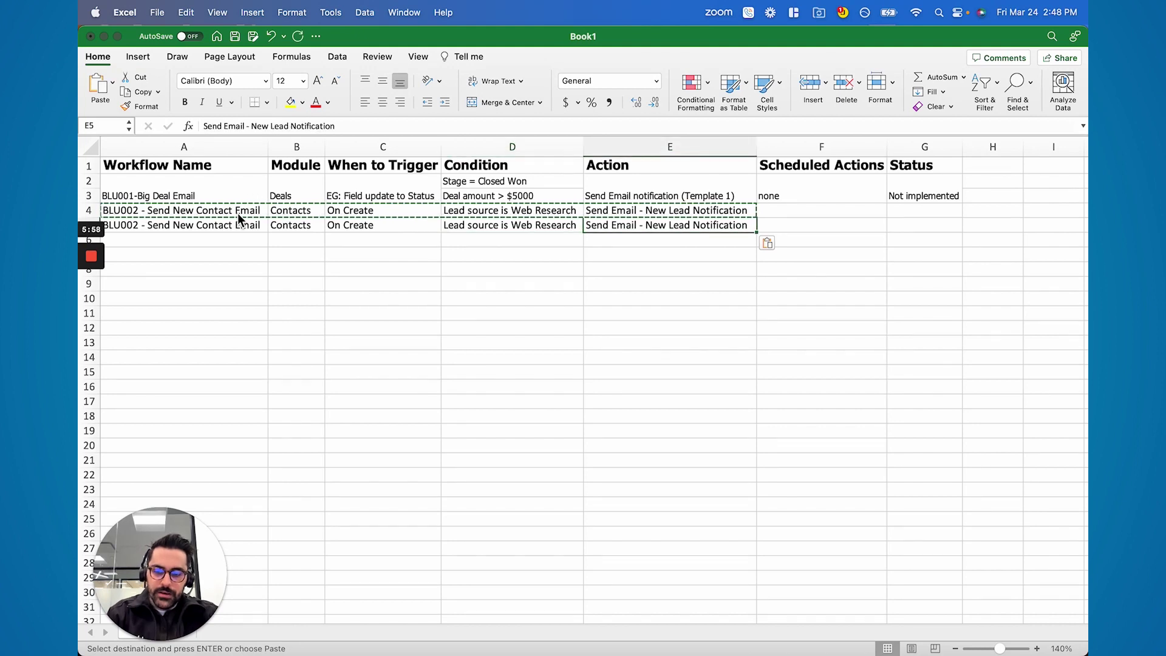
pyautogui.write('Send')
pyautogui.press('BackSpace')
pyautogui.press('BackSpace')
pyautogui.press('BackSpace')
pyautogui.press('BackSpace')
pyautogui.write('Create Task for ABC U')
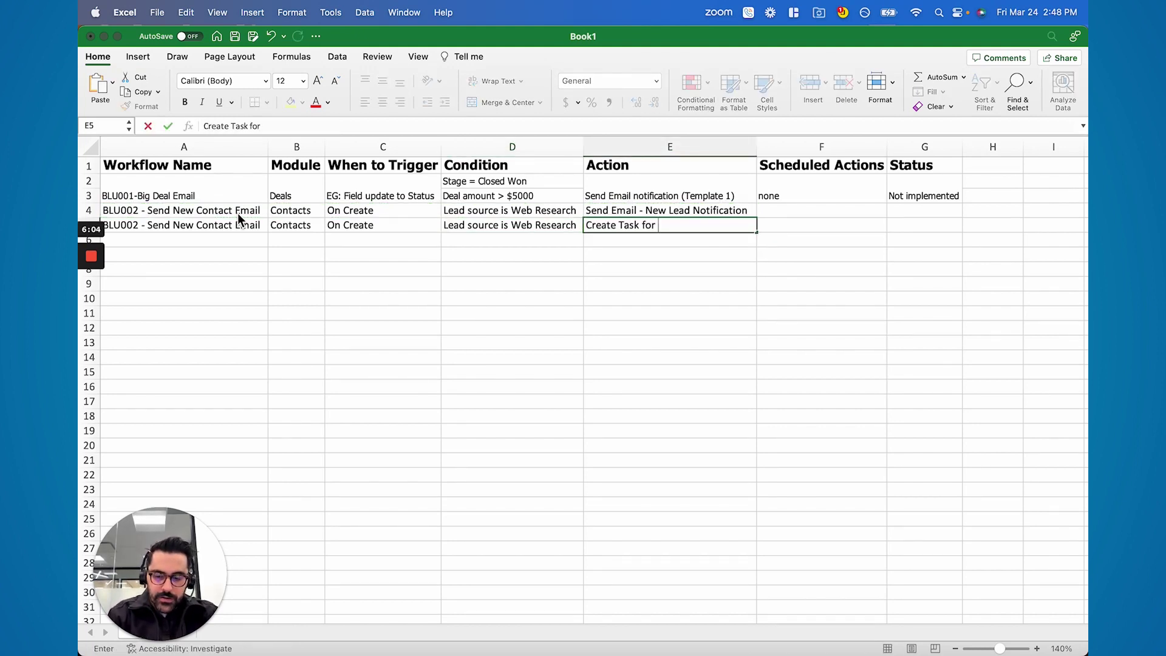
pyautogui.write('ser - Due date')
pyautogui.press('Return')
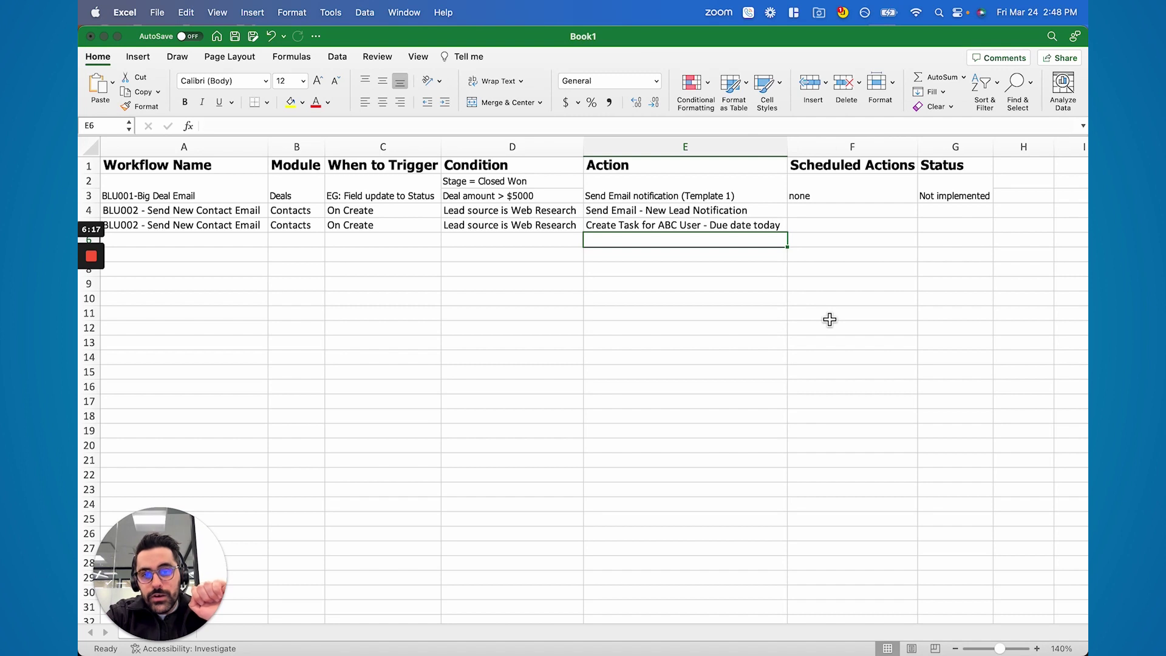
# Append ', Subject testing task' to E5 and autofit column E
pyautogui.click(783, 231)
pyautogui.doubleClick(783, 226)
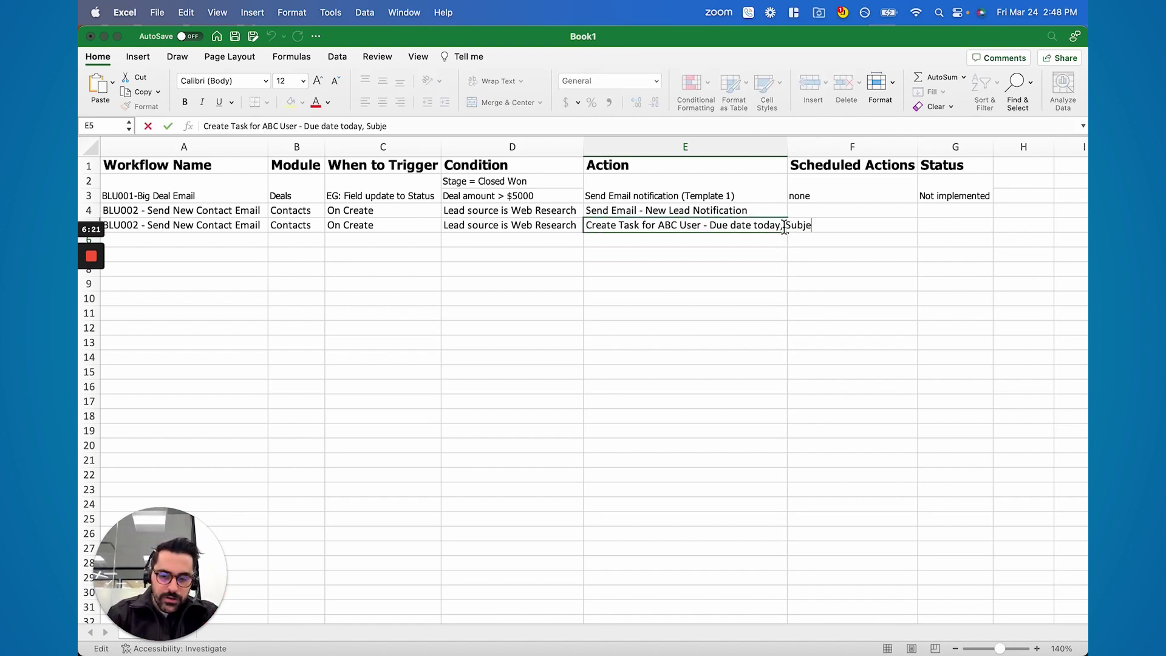
pyautogui.write(', Subject testing task')
pyautogui.press('Return')
pyautogui.doubleClick(788, 147)
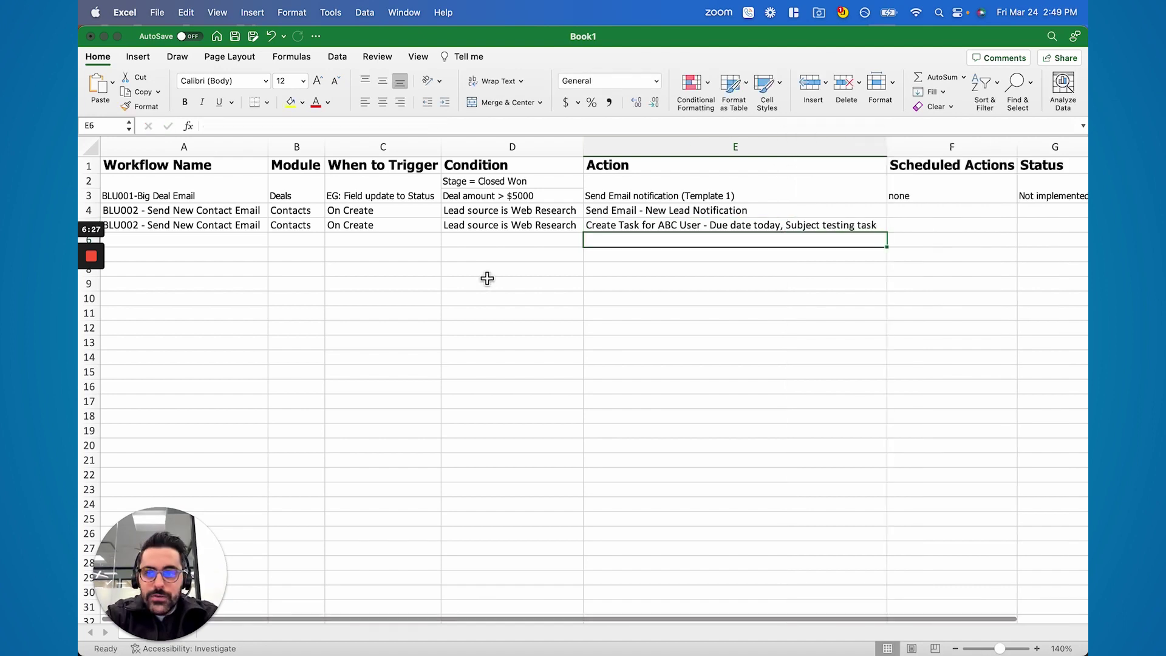
pyautogui.click(214, 214)
pyautogui.click(177, 164)
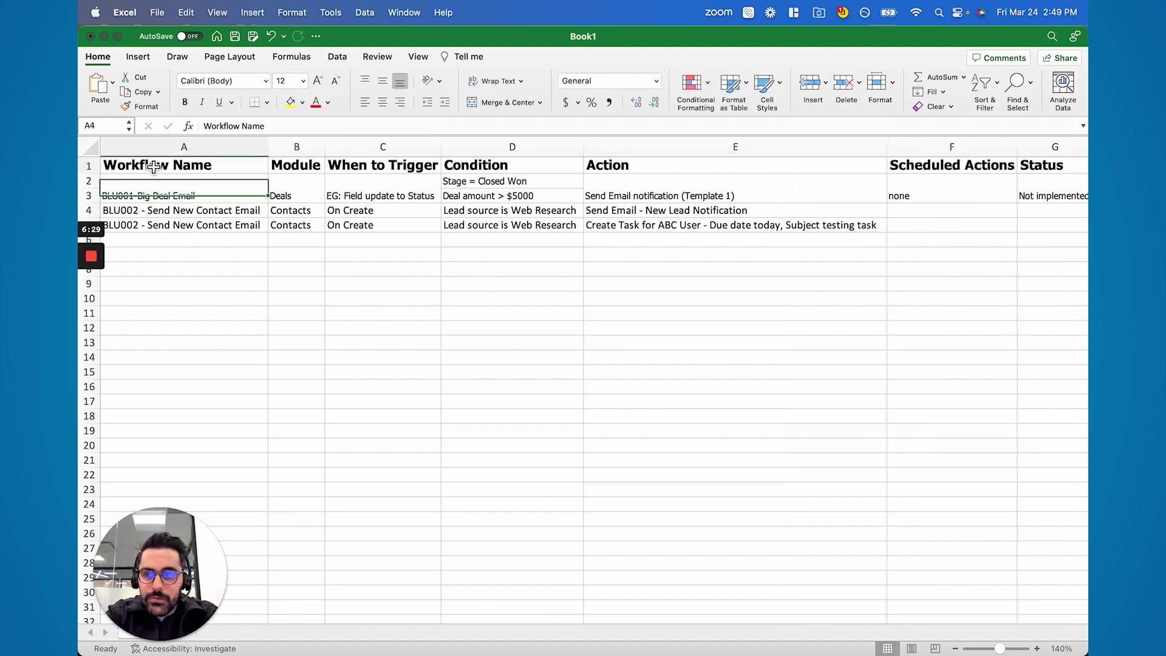
# Add filters to headers A1:G1 and limit Workflow Name to BLU002, showing 2 of 4 records
pyautogui.press('super+shift+Right')
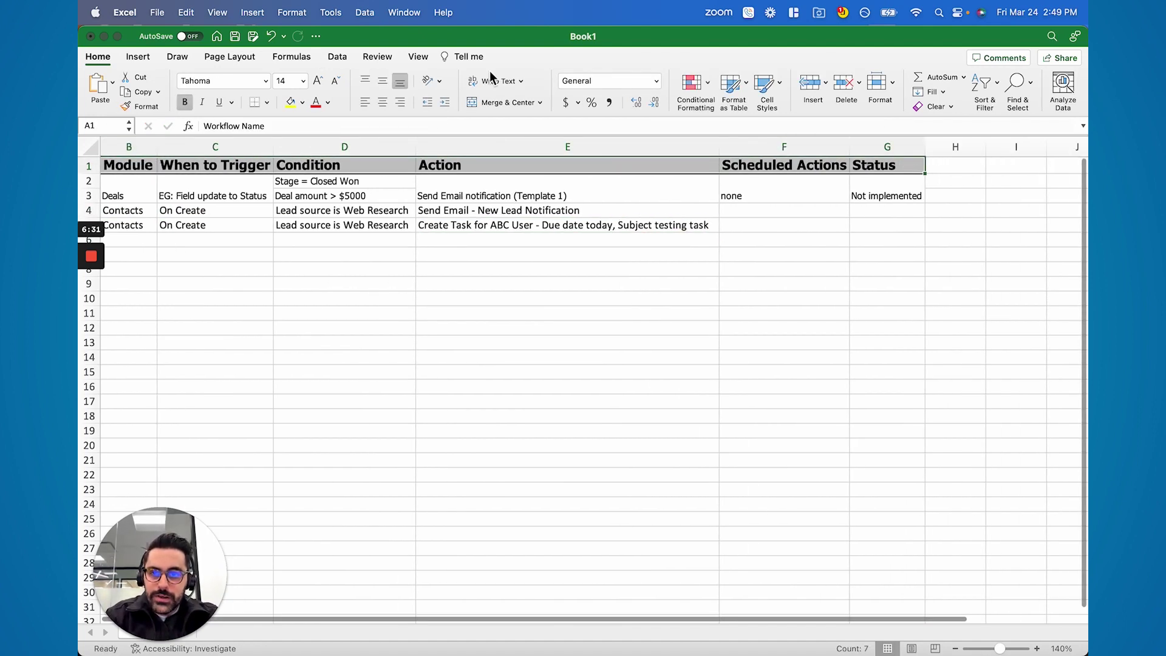
pyautogui.click(337, 56)
pyautogui.press('super+shift+f')
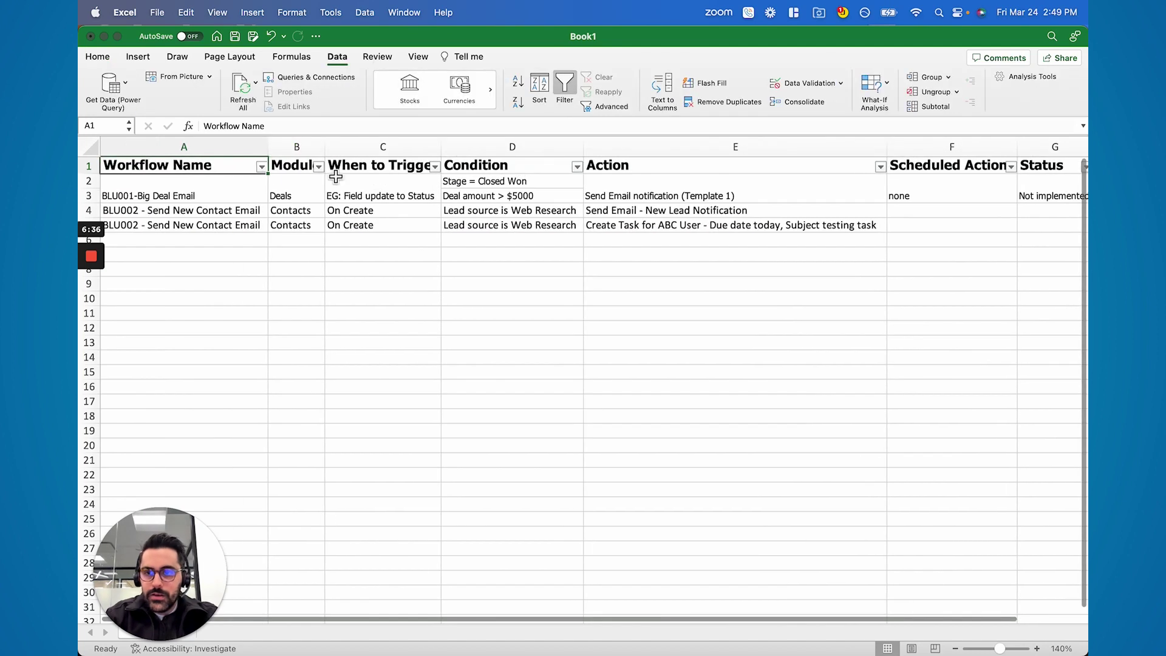
pyautogui.click(263, 168)
pyautogui.click(303, 328)
pyautogui.click(304, 351)
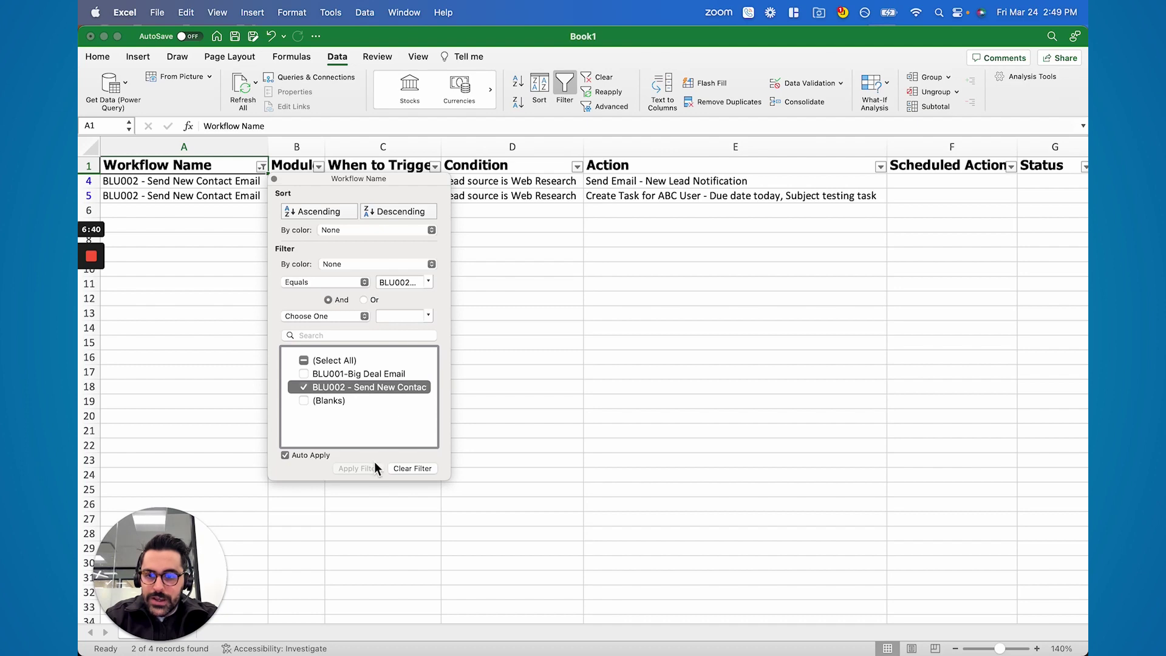
pyautogui.click(274, 179)
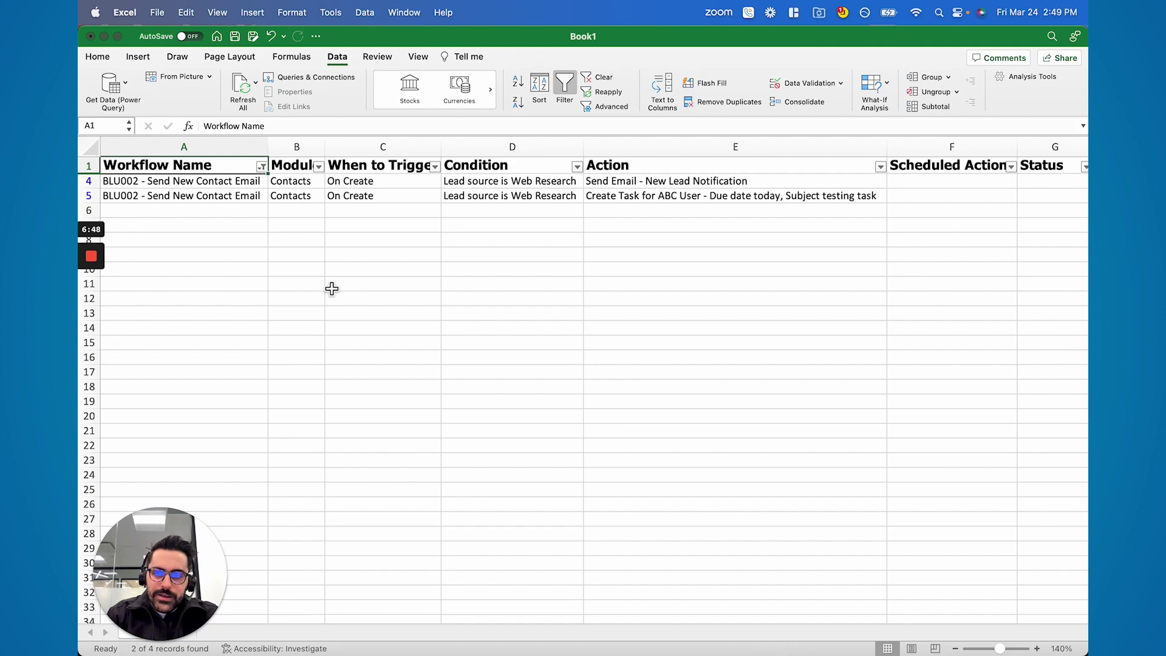
# Save the BLU002 - Send New Contact Email workflow rule as active
pyautogui.press('super+Tab')
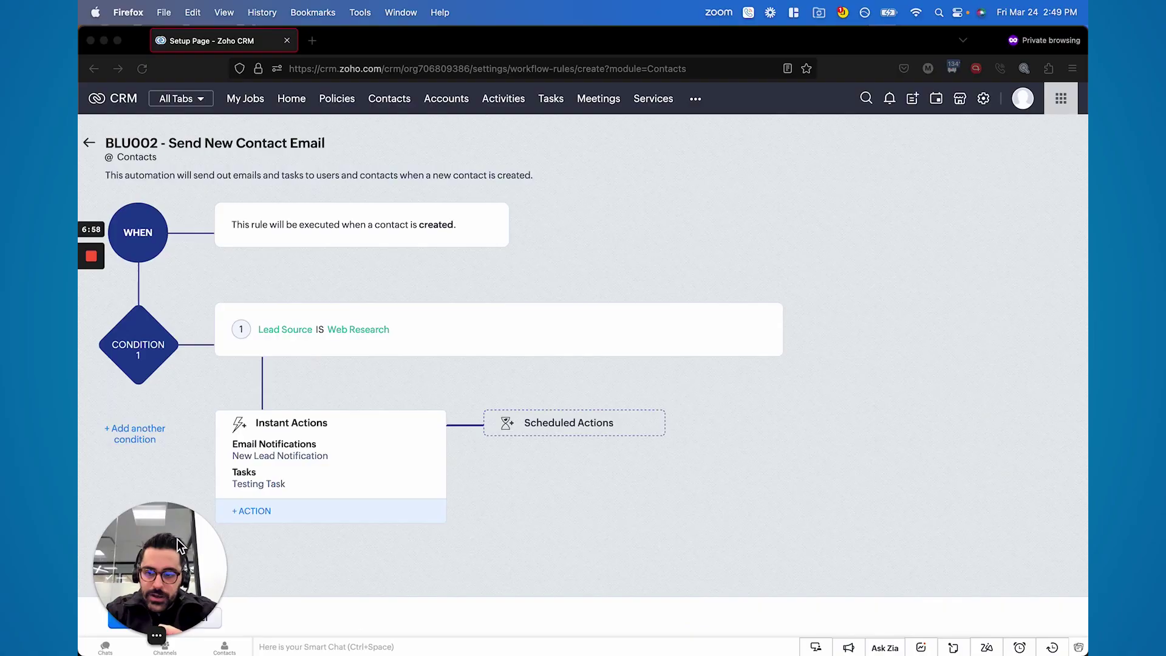
pyautogui.click(132, 618)
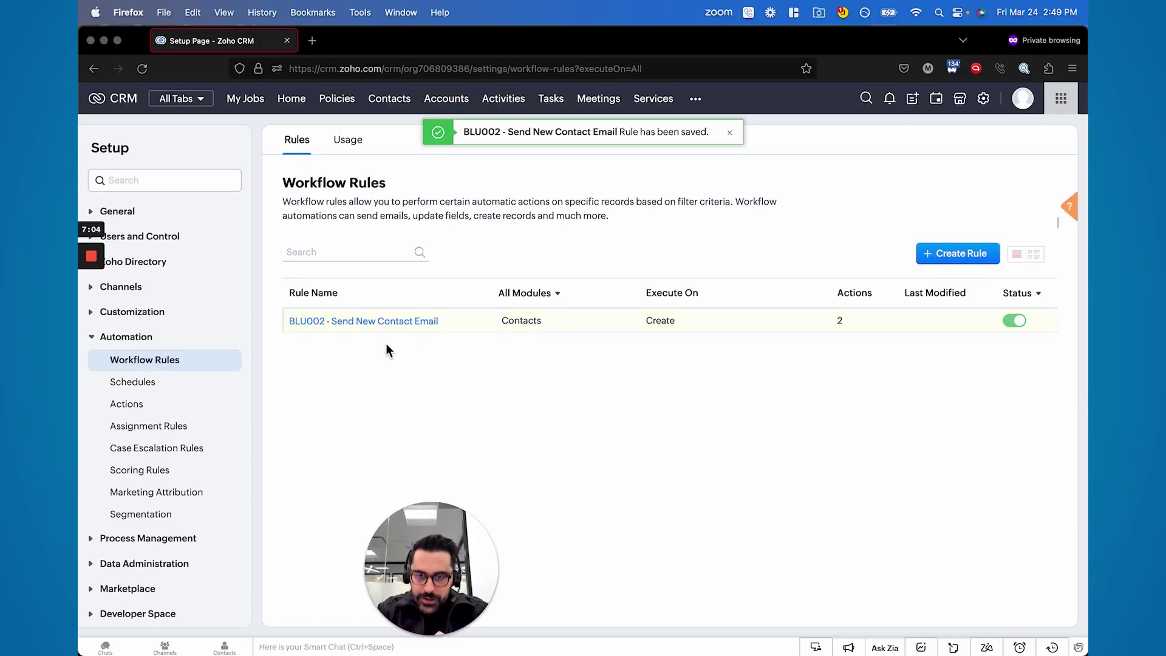
# Open the BLU002 - Send New Contact Email rule from the list and choose Clone
pyautogui.click(533, 298)
pyautogui.click(751, 350)
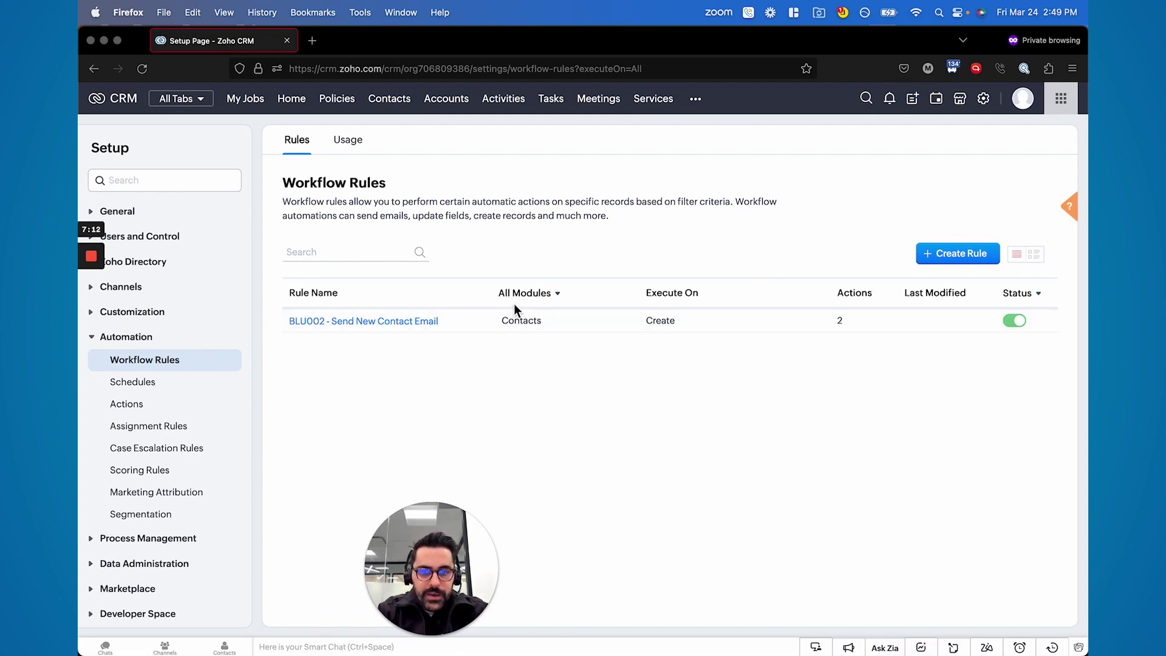
pyautogui.click(328, 321)
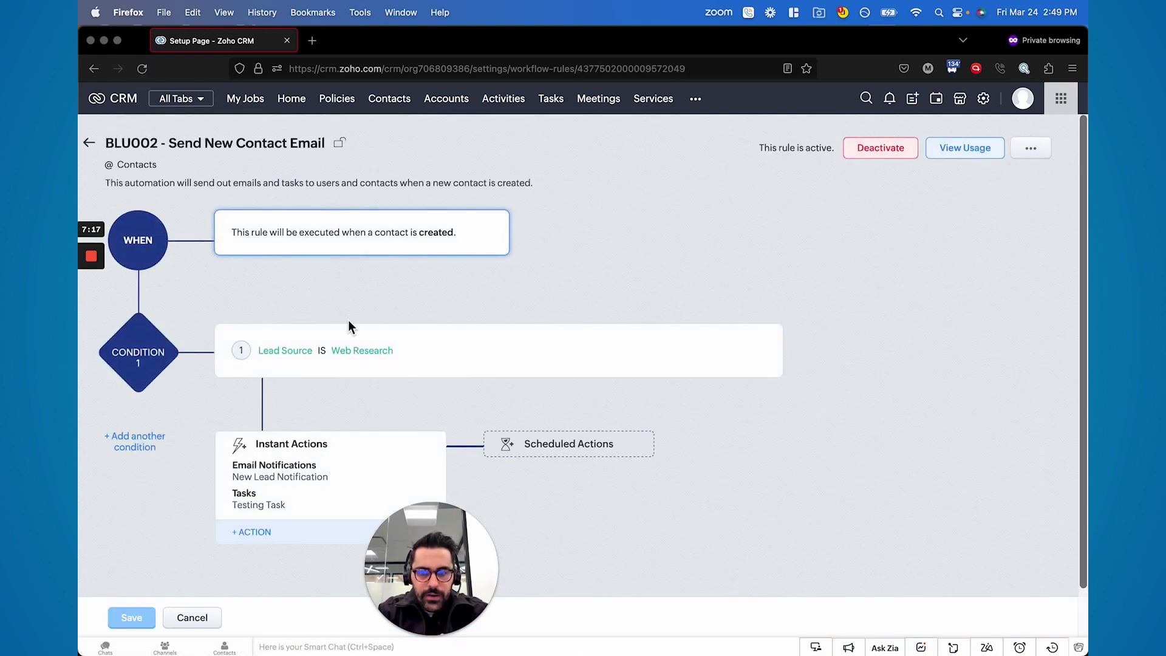
pyautogui.moveTo(1030, 152)
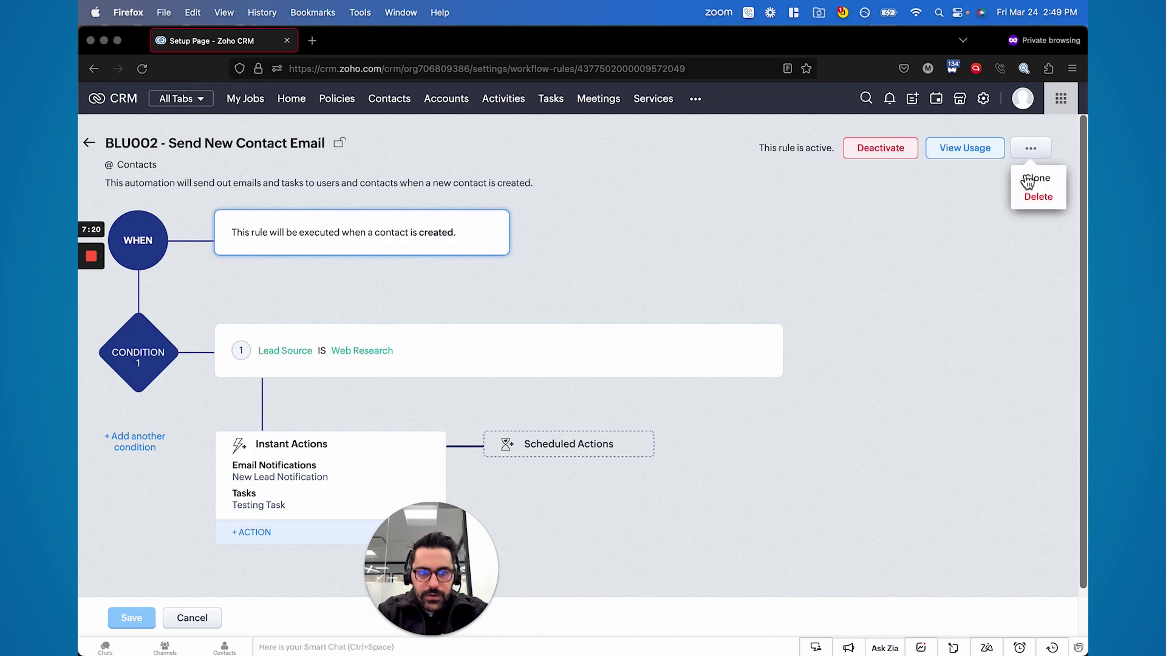
pyautogui.click(1030, 176)
# Save the Copy of BLU002 rule, filter to Contacts, and reorder it above the original BLU002
pyautogui.click(136, 626)
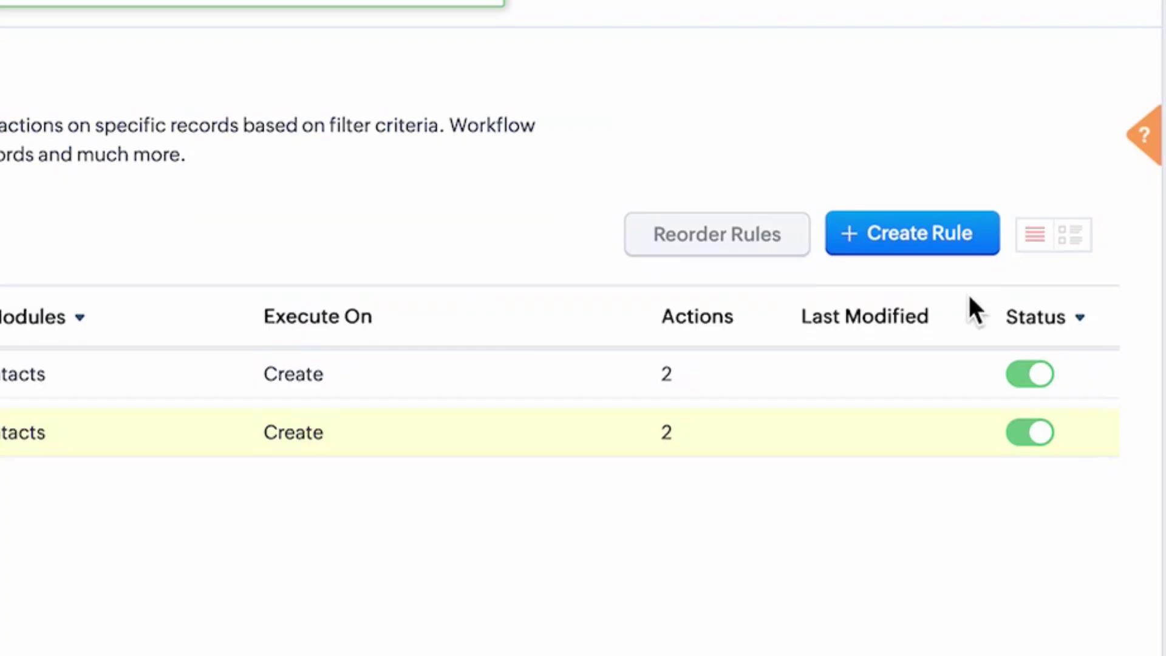
pyautogui.click(29, 321)
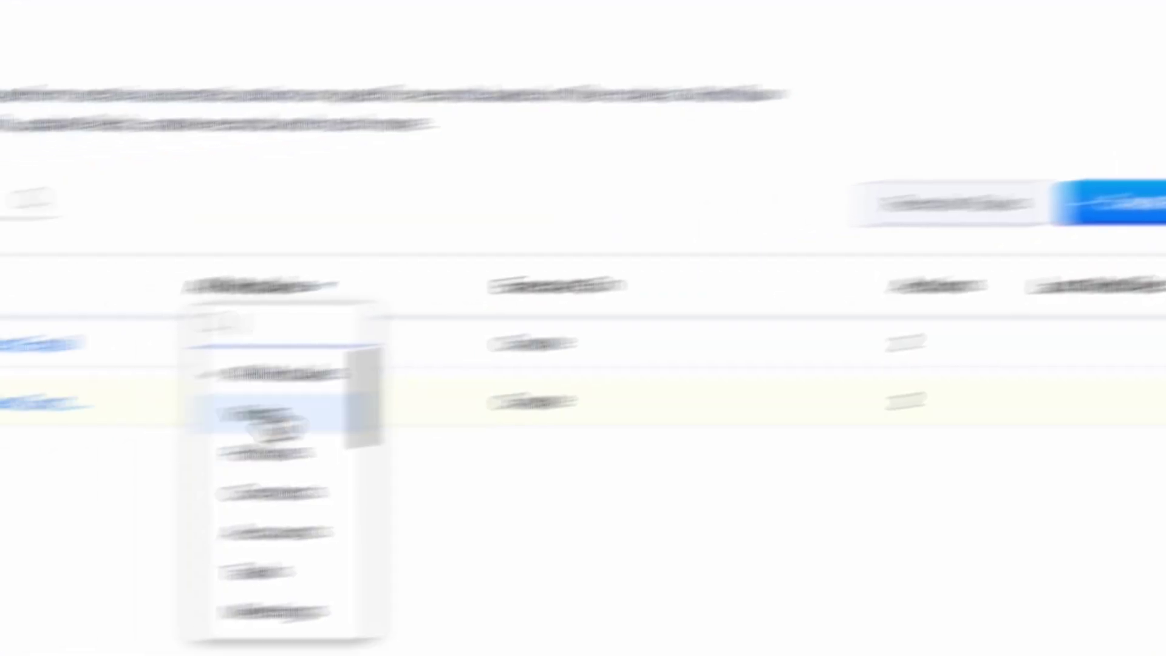
pyautogui.click(267, 493)
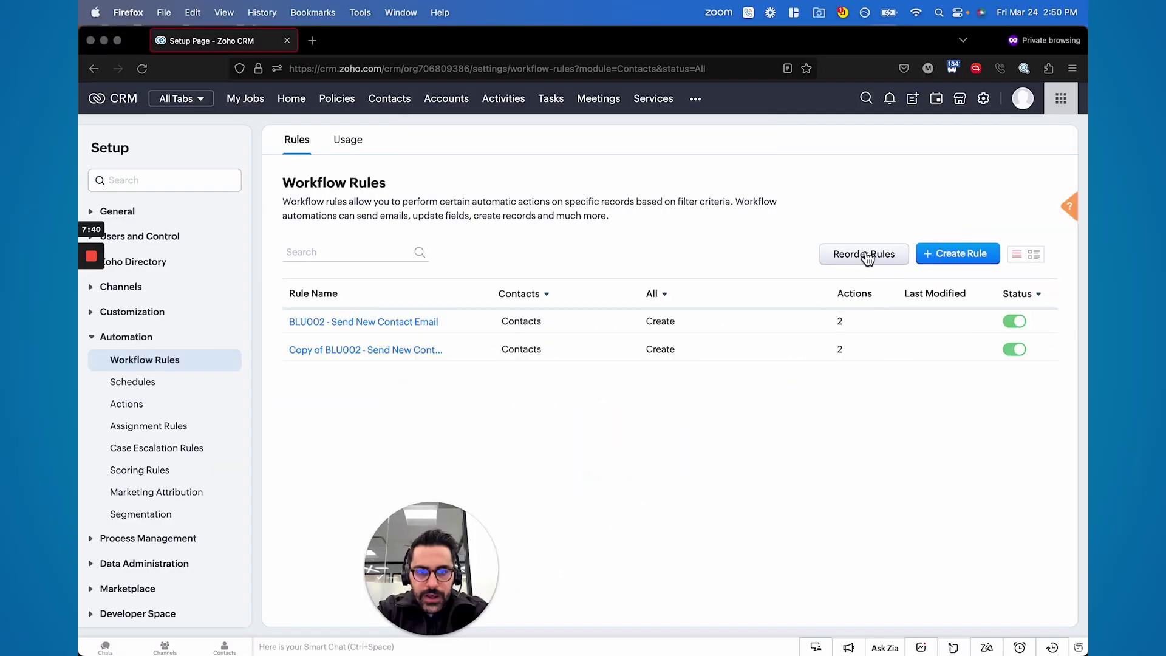
pyautogui.click(867, 254)
pyautogui.moveTo(296, 349); pyautogui.dragTo(302, 318)
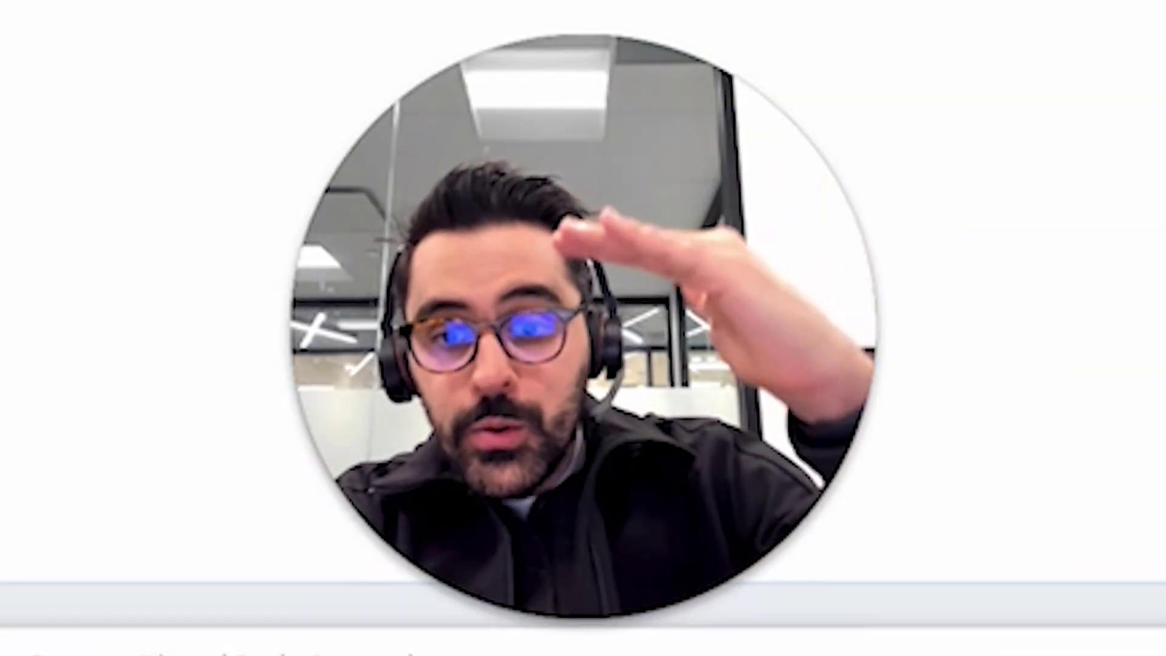